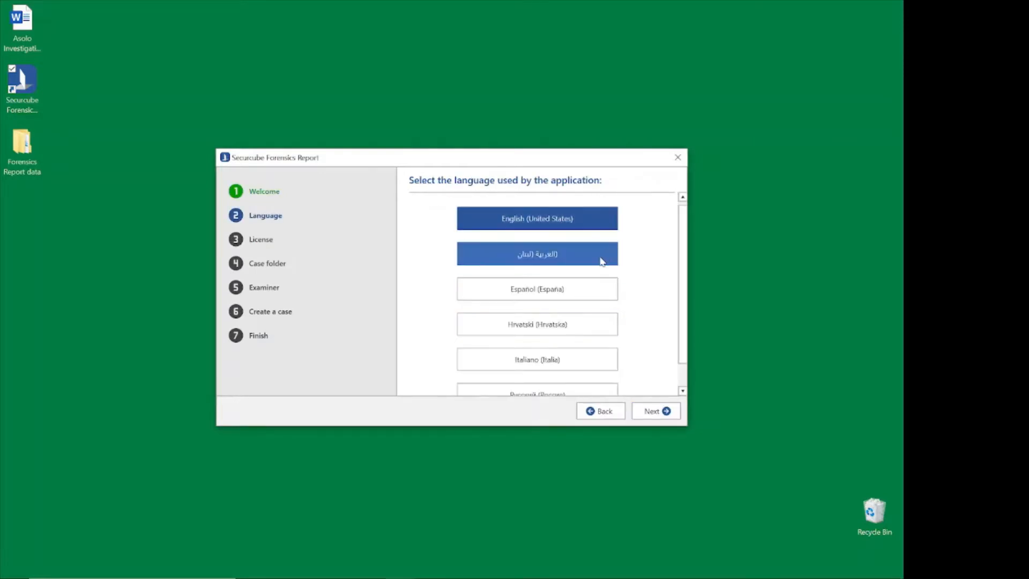
# Advance the setup wizard to the examiner details, keeping English (United States), the active license and the default case folder.
pyautogui.scroll(-1, 598, 265)
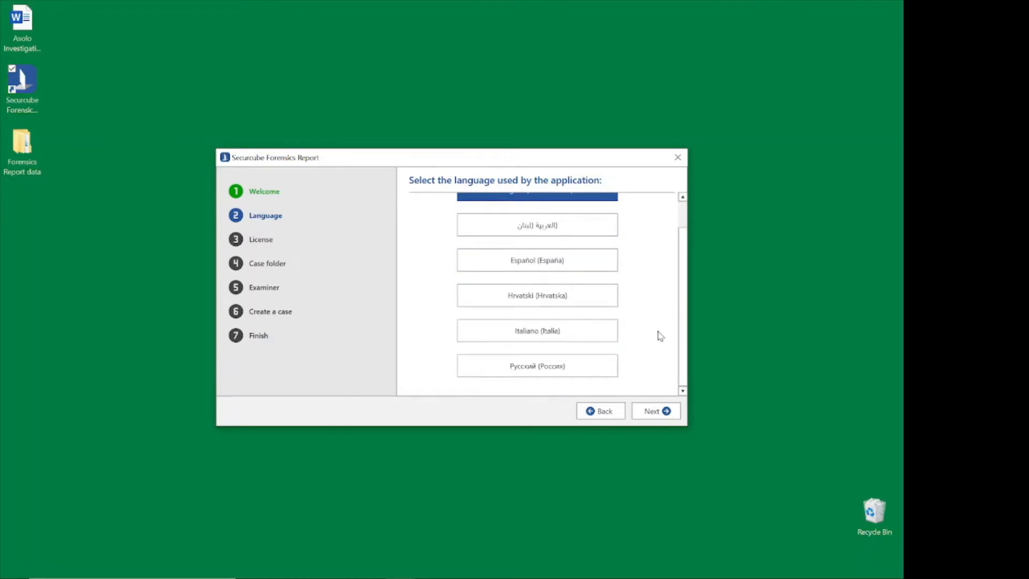
pyautogui.scroll(1, 661, 336)
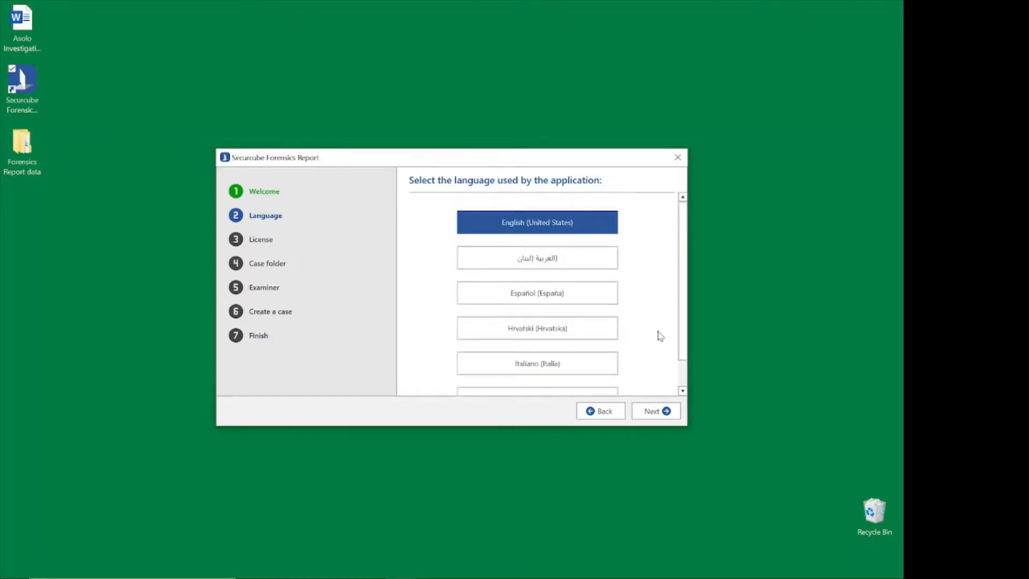
pyautogui.click(673, 414)
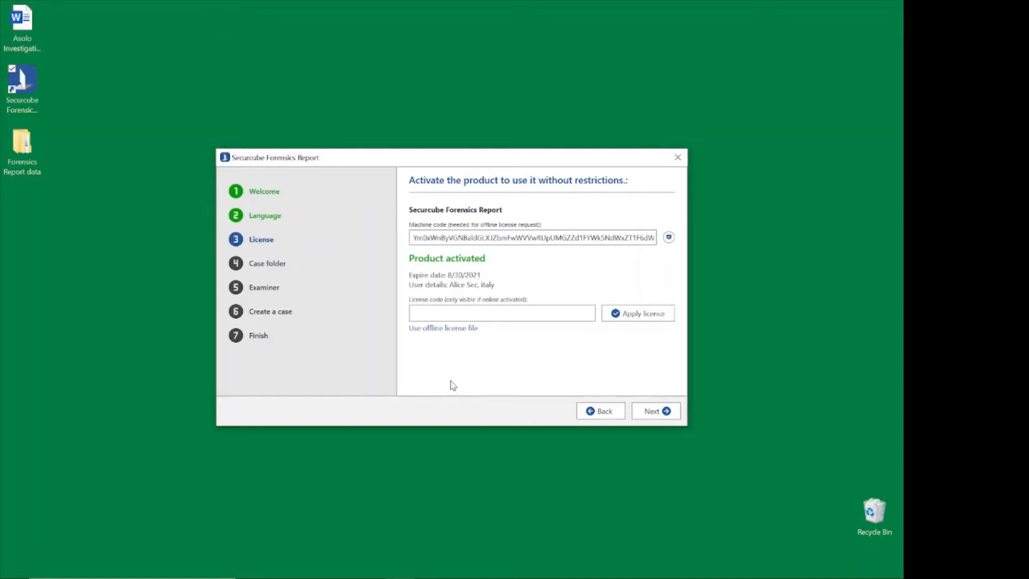
pyautogui.click(671, 413)
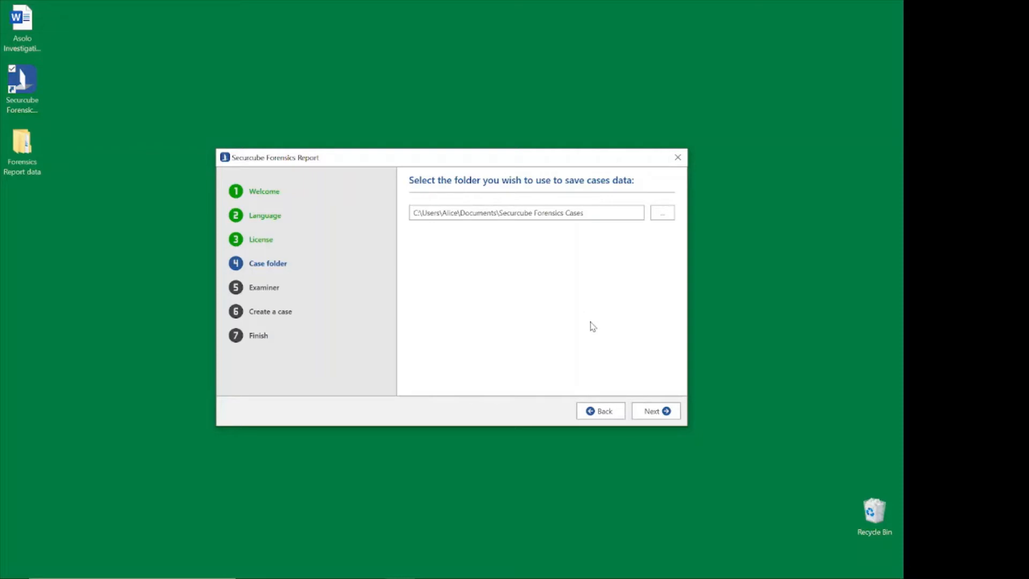
pyautogui.click(658, 415)
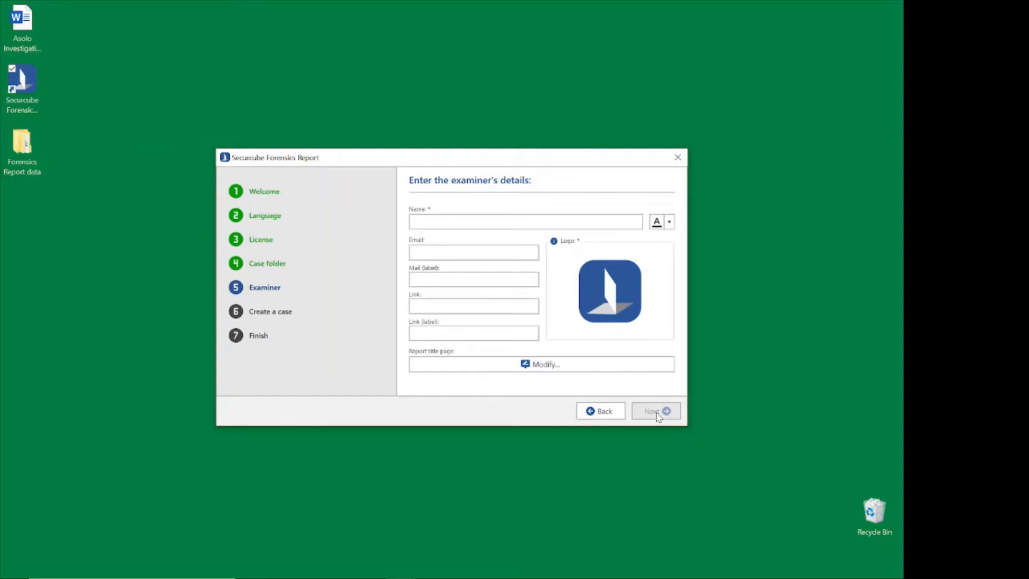
# Enter SecurCube Examiner as the examiner's name.
pyautogui.click(536, 222)
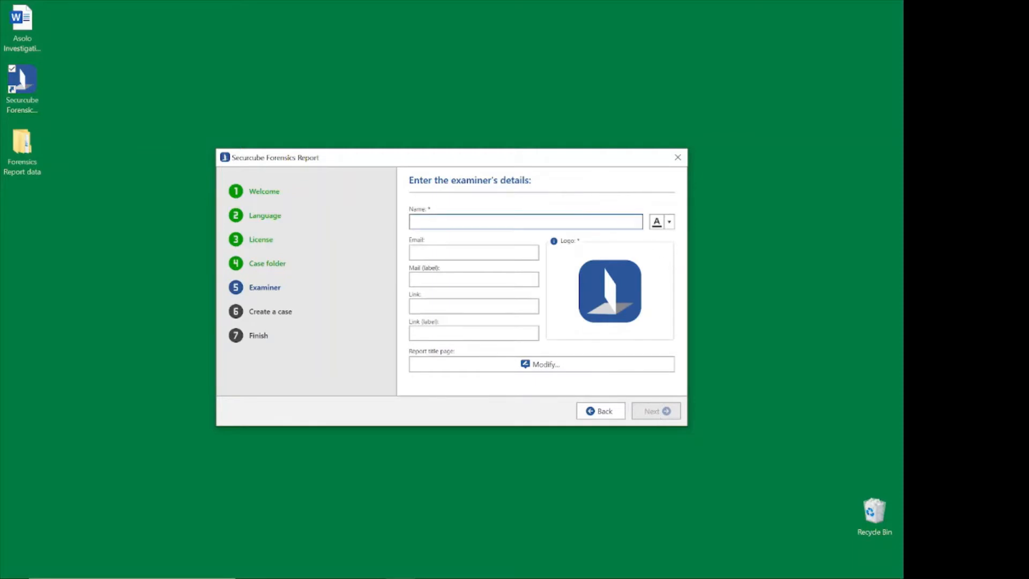
pyautogui.write('Ste')
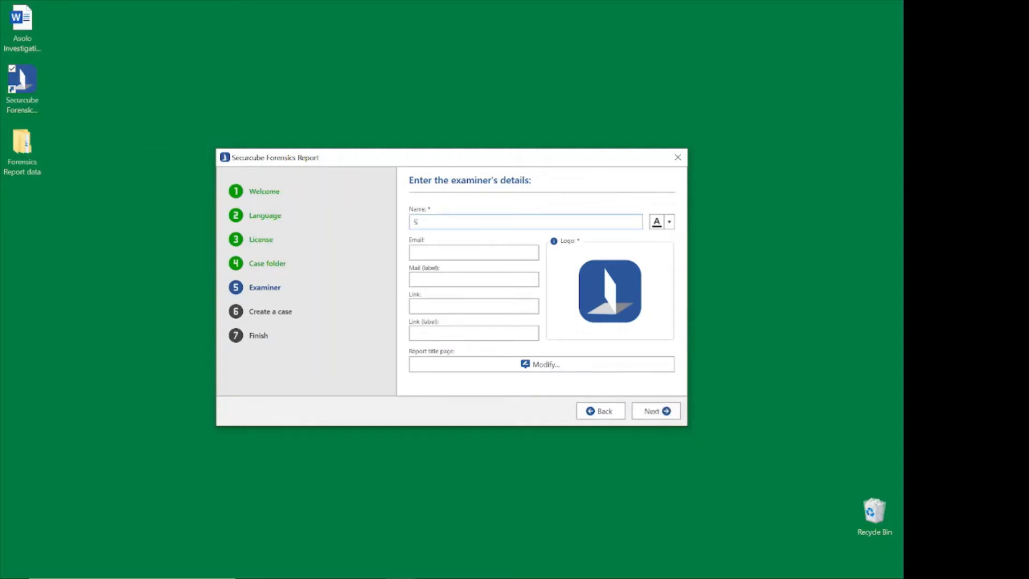
pyautogui.press('BackSpace')
pyautogui.press('BackSpace')
pyautogui.write('ec')
pyautogui.press('BackSpace')
pyautogui.write('curCube Examiner')
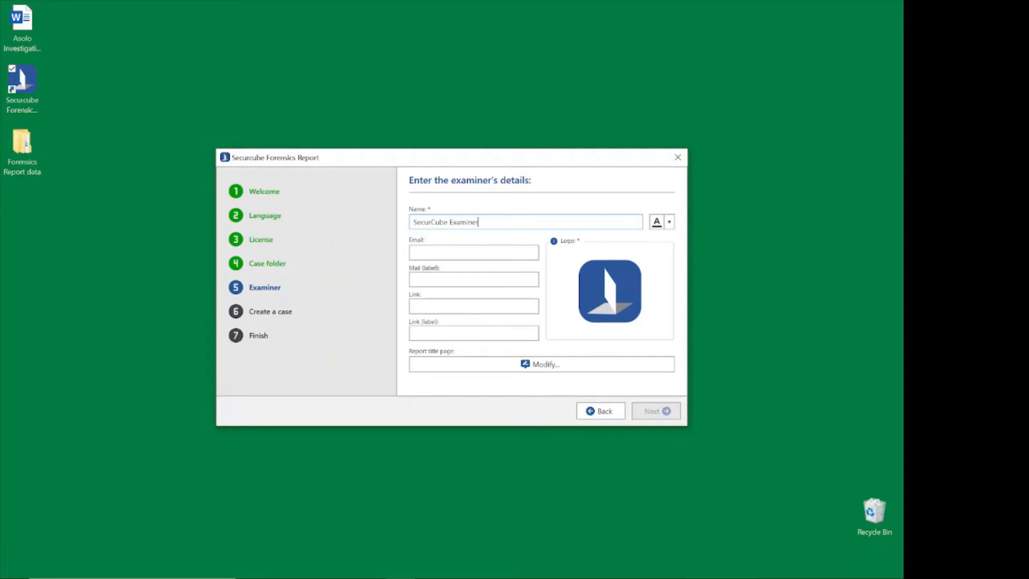
# Set the examiner name's colour to orange from the standard colors.
pyautogui.click(669, 224)
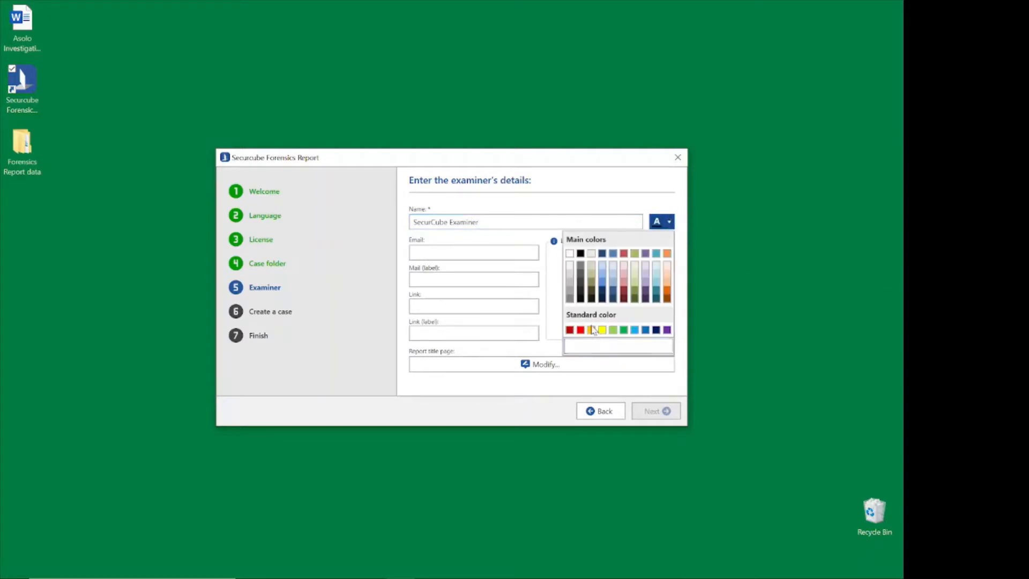
pyautogui.click(659, 220)
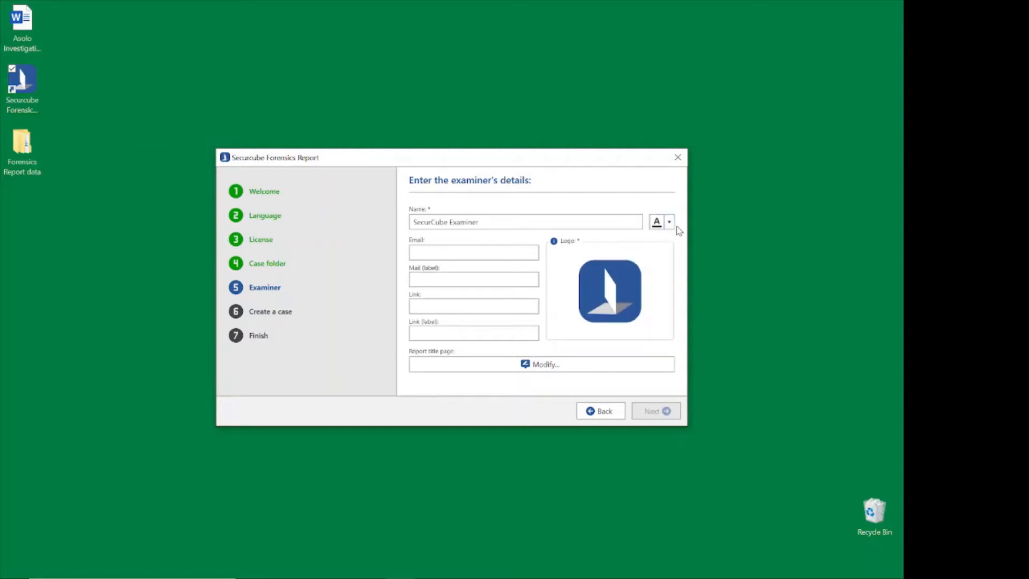
pyautogui.click(672, 226)
pyautogui.click(591, 330)
pyautogui.click(465, 249)
pyautogui.click(474, 280)
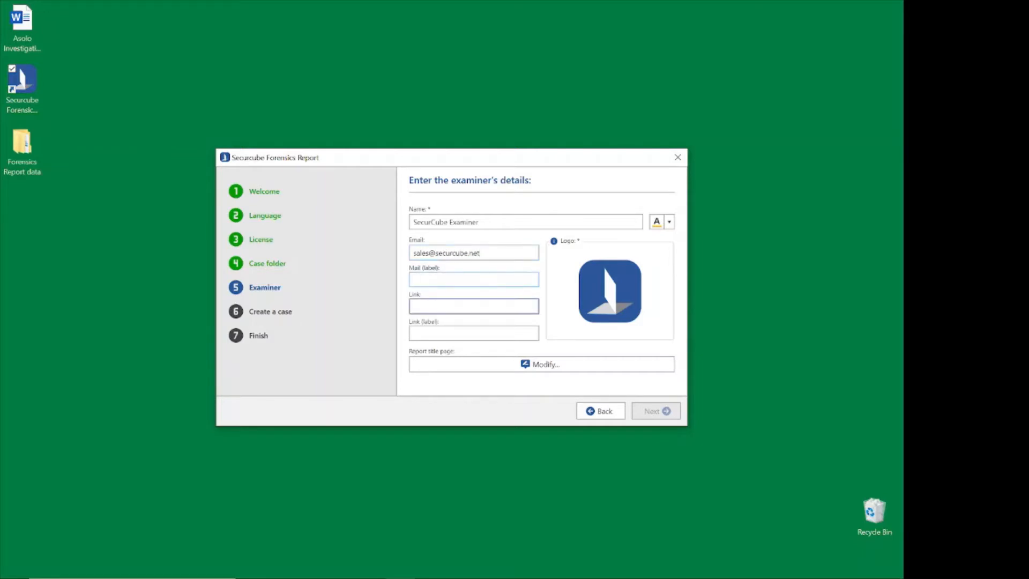
pyautogui.click(474, 306)
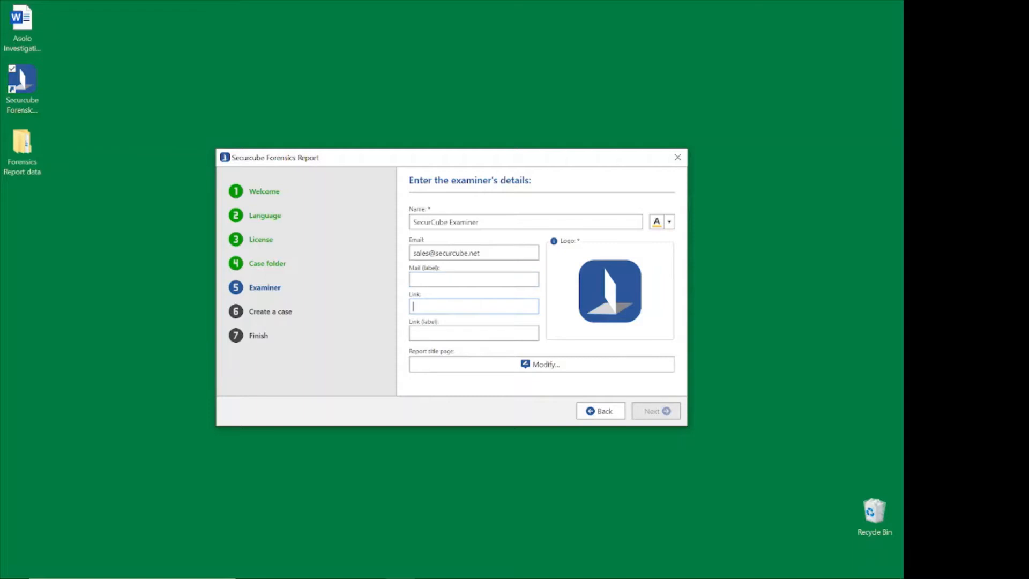
pyautogui.write('www.securcube.net')
# Open the report title page in an enlarged editor window and move the EXAMINER_LOGO shortcode below APPOINTMENT_DATE.
pyautogui.click(545, 364)
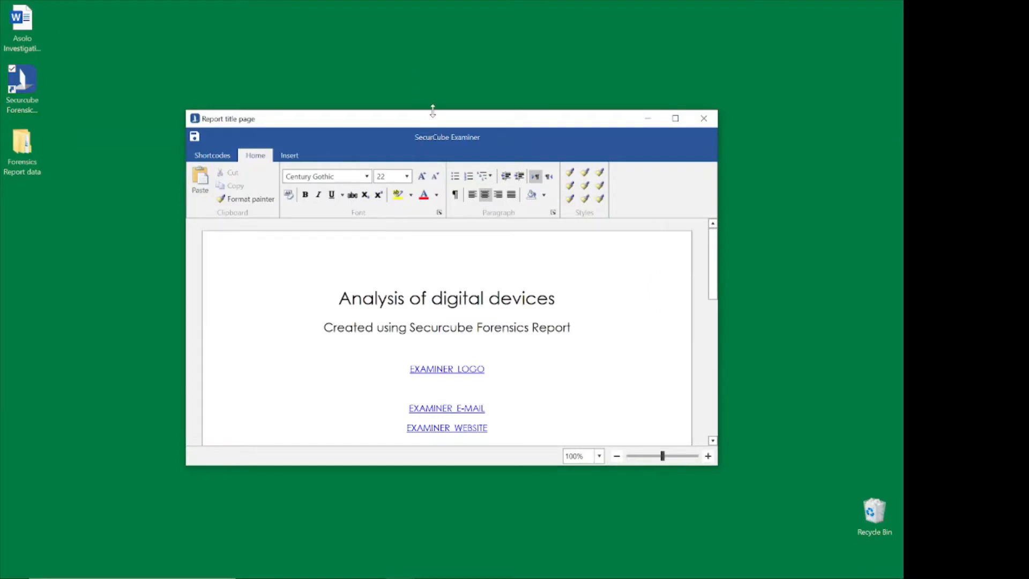
pyautogui.moveTo(430, 109); pyautogui.dragTo(421, 19)
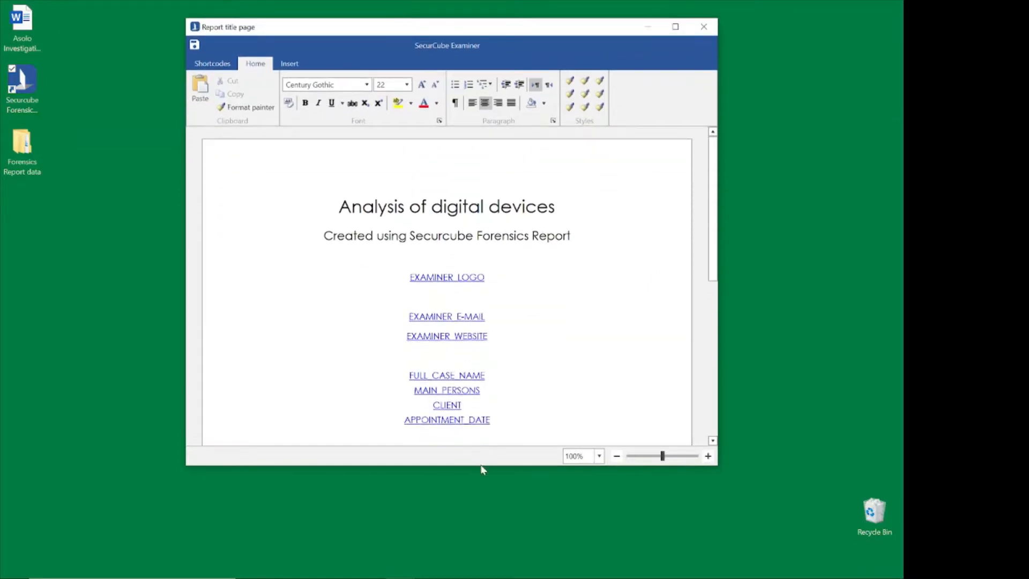
pyautogui.moveTo(482, 467); pyautogui.dragTo(478, 574)
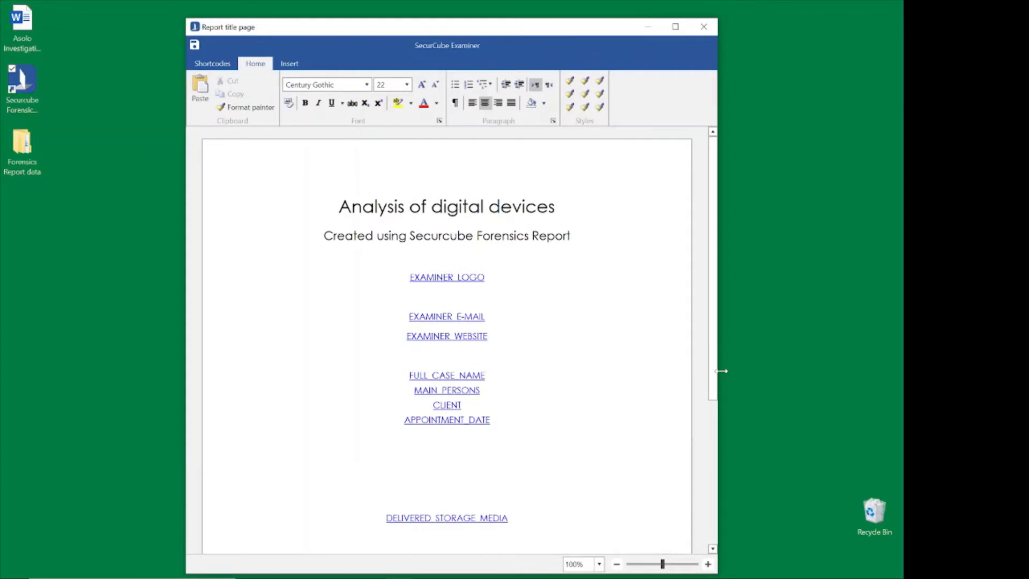
pyautogui.moveTo(723, 377); pyautogui.dragTo(786, 390)
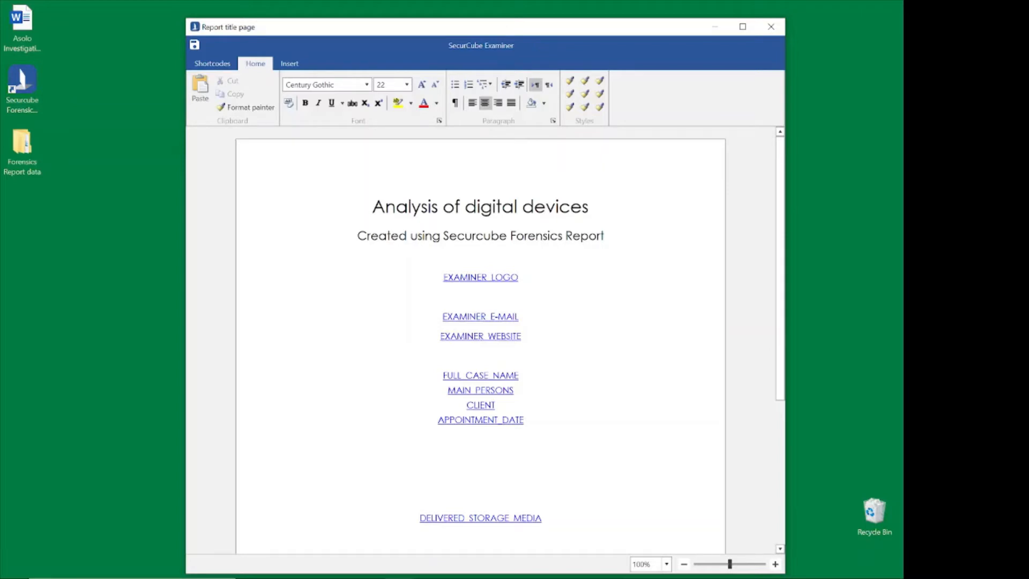
pyautogui.click(560, 279)
pyautogui.moveTo(534, 283); pyautogui.dragTo(430, 268)
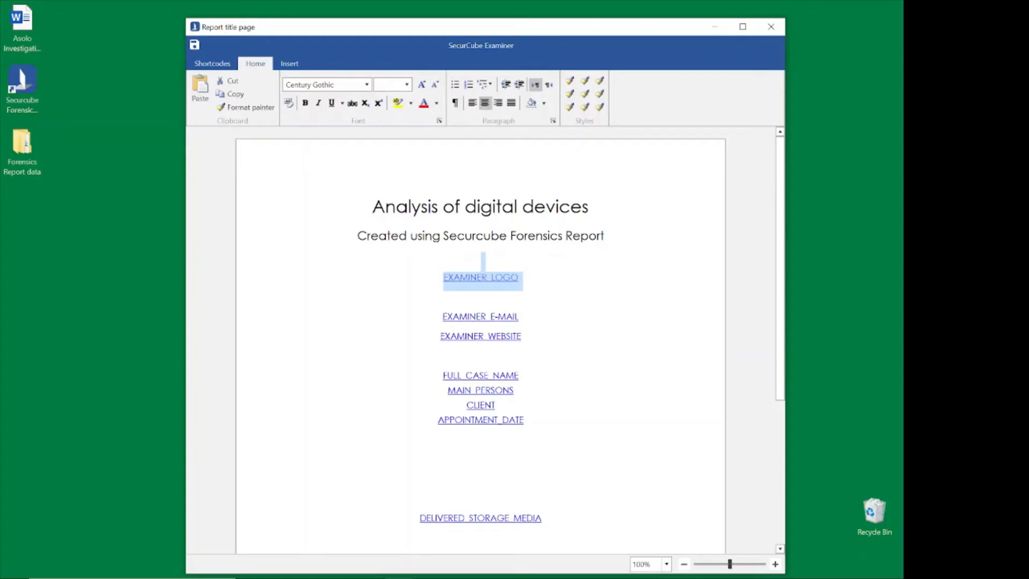
pyautogui.moveTo(482, 281); pyautogui.dragTo(481, 467)
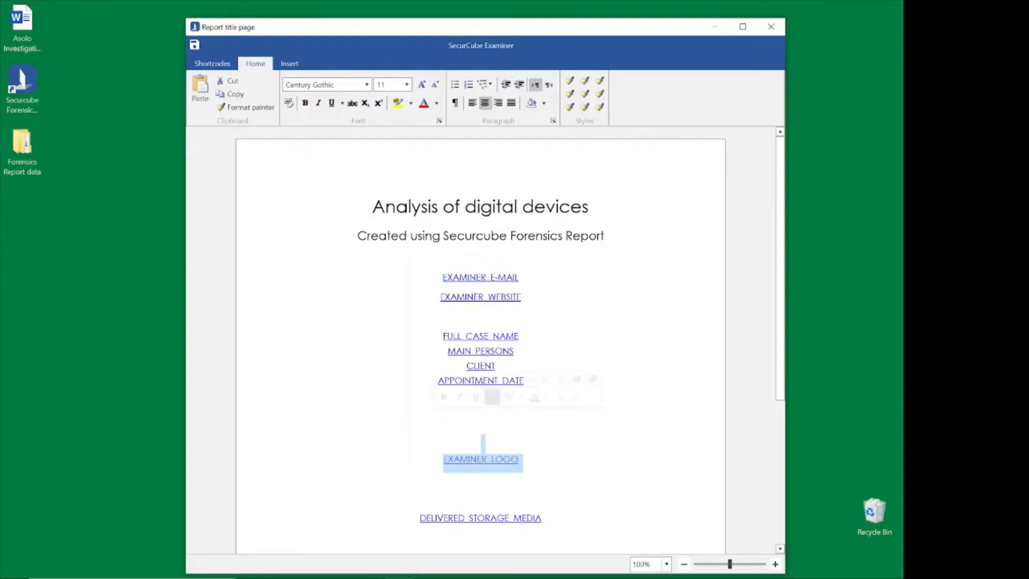
pyautogui.click(483, 444)
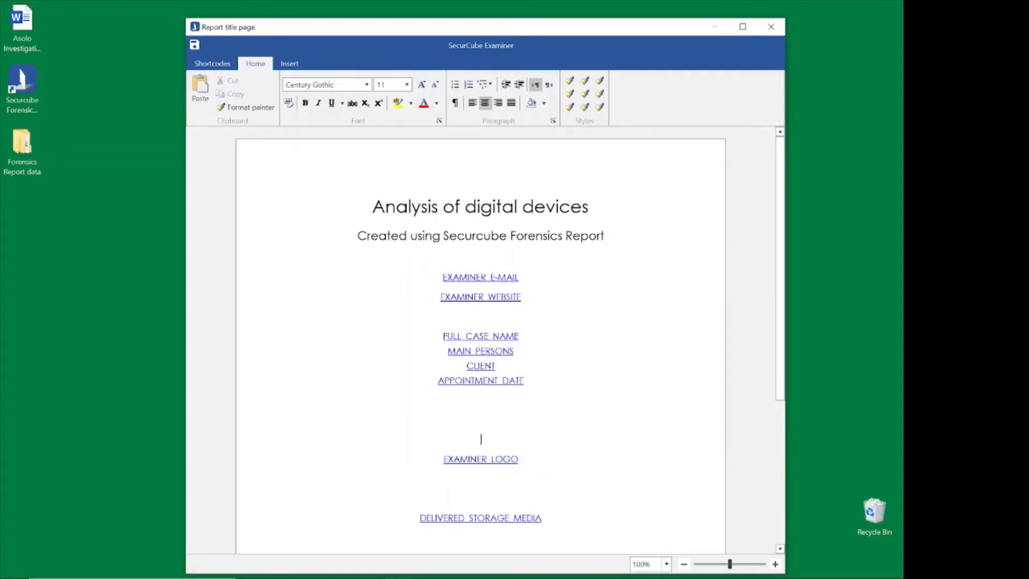
# Capitalize the C of SecurCube in the title page's subtitle, and close the editor without saving the changes.
pyautogui.moveTo(372, 207); pyautogui.dragTo(605, 227)
pyautogui.click(606, 227)
pyautogui.moveTo(476, 239); pyautogui.dragTo(482, 239)
pyautogui.write('C')
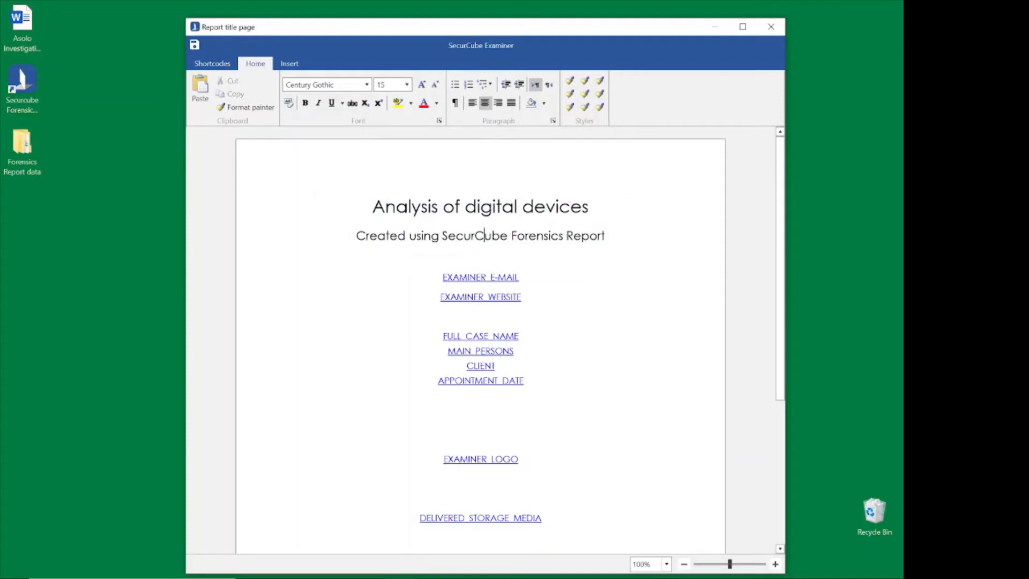
pyautogui.click(520, 277)
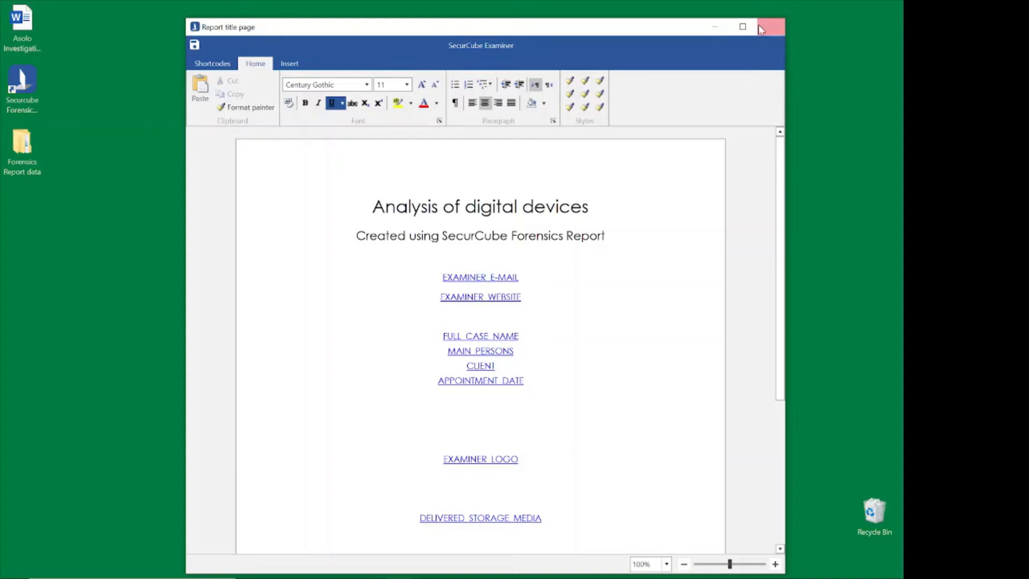
pyautogui.click(775, 22)
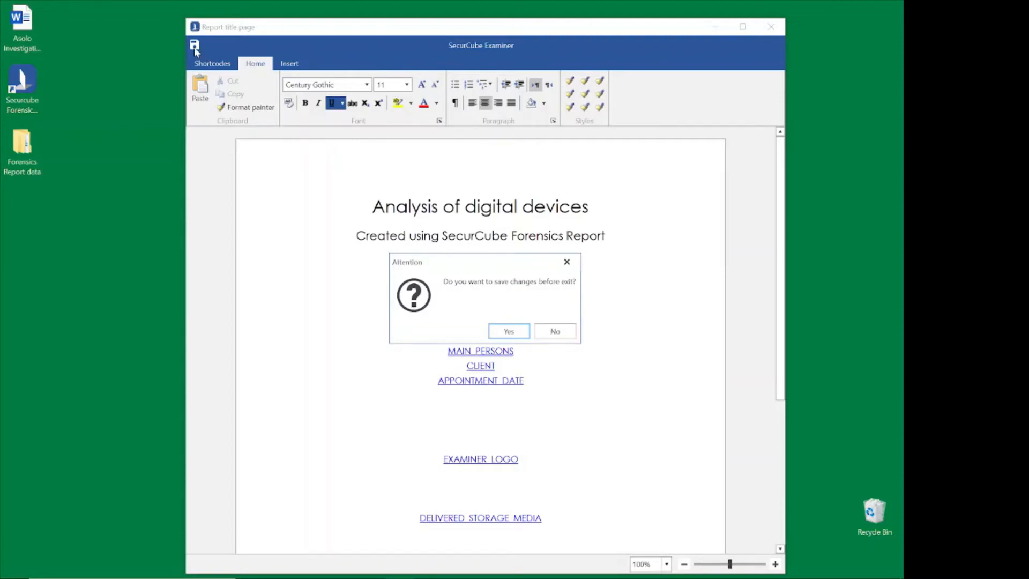
pyautogui.click(558, 333)
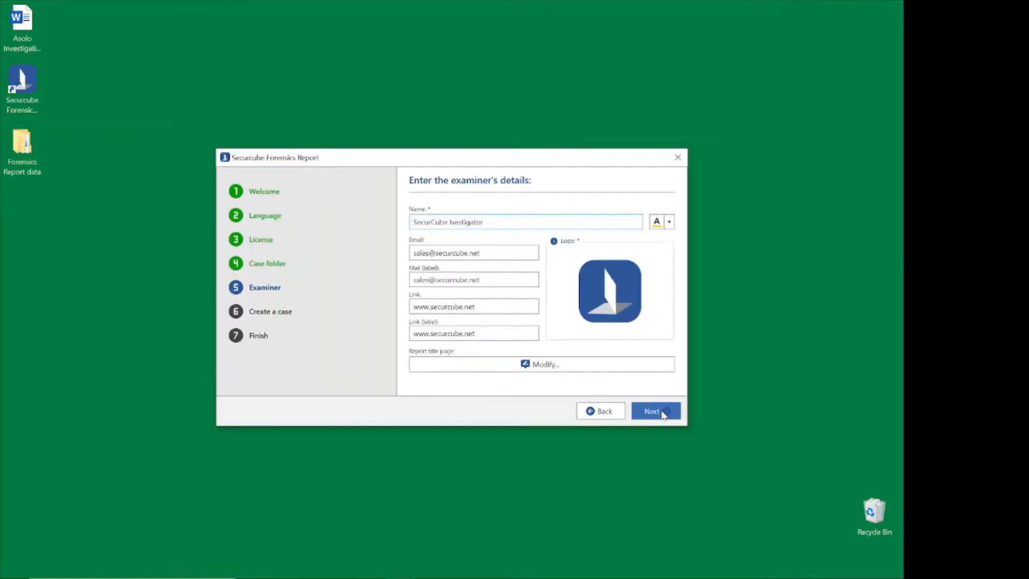
# Correct the examiner's name to SecurCube Investigator and continue to the case details.
pyautogui.click(451, 222)
pyautogui.write('n')
pyautogui.click(653, 412)
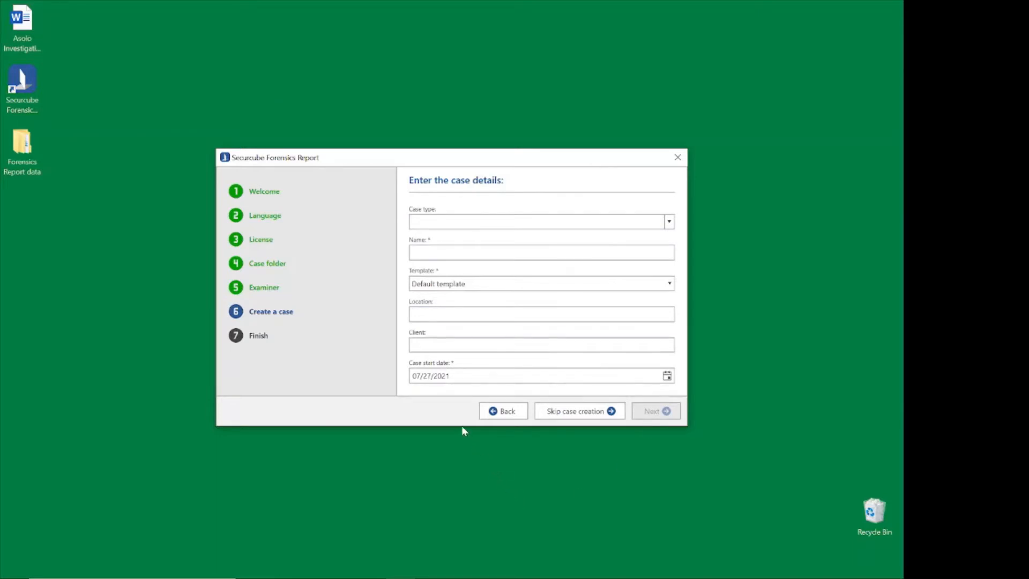
# Set the case type to Criminal proceedings, name the case Case1234 and choose the Default template.
pyautogui.click(437, 219)
pyautogui.click(670, 223)
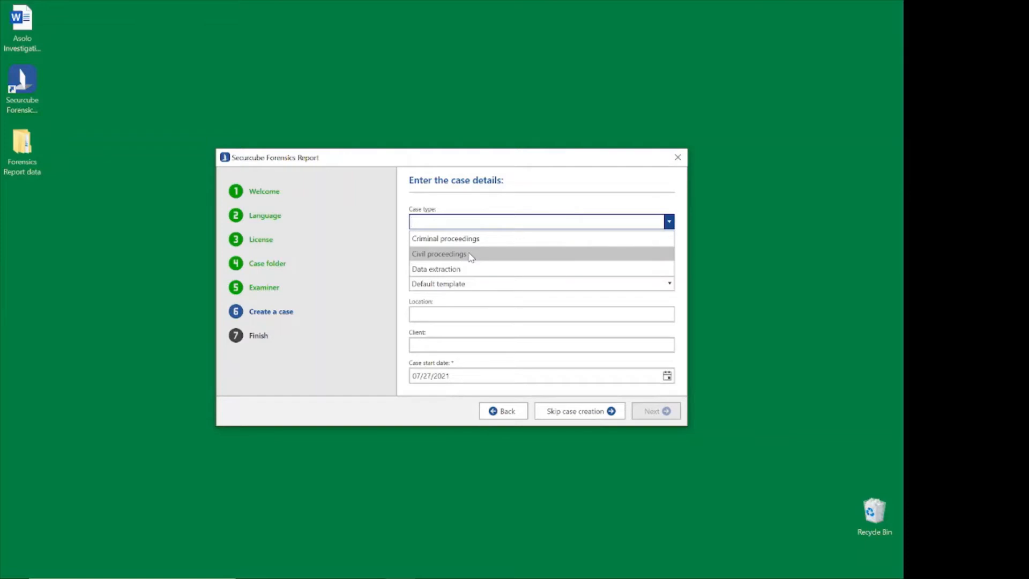
pyautogui.click(455, 241)
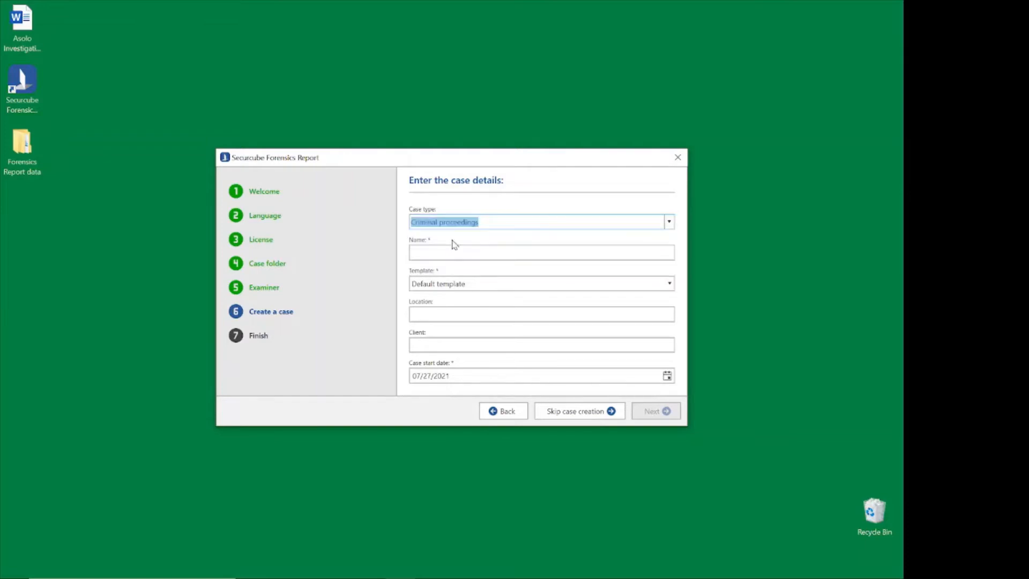
pyautogui.click(455, 253)
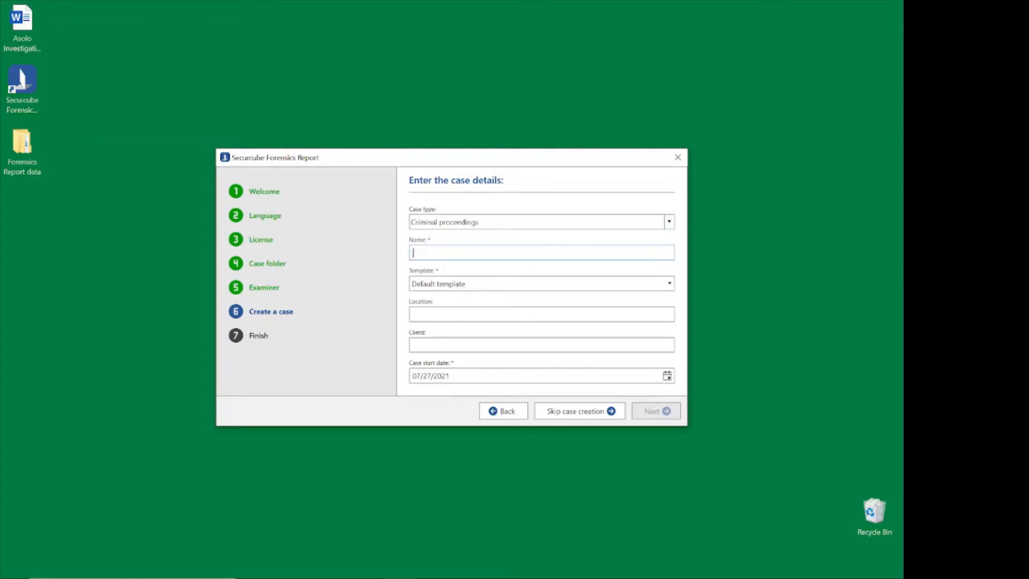
pyautogui.write('Case')
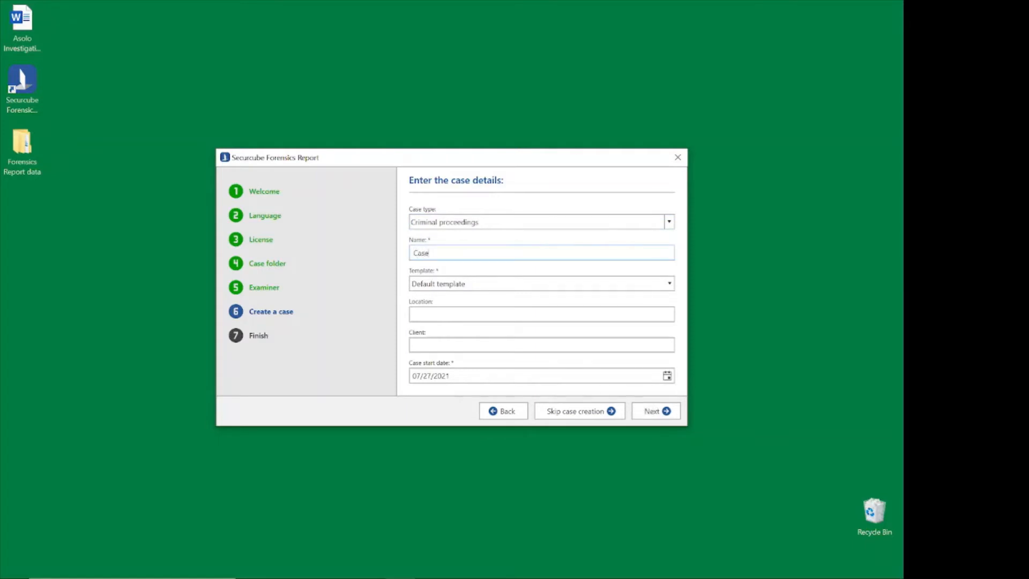
pyautogui.write('1234')
pyautogui.click(477, 284)
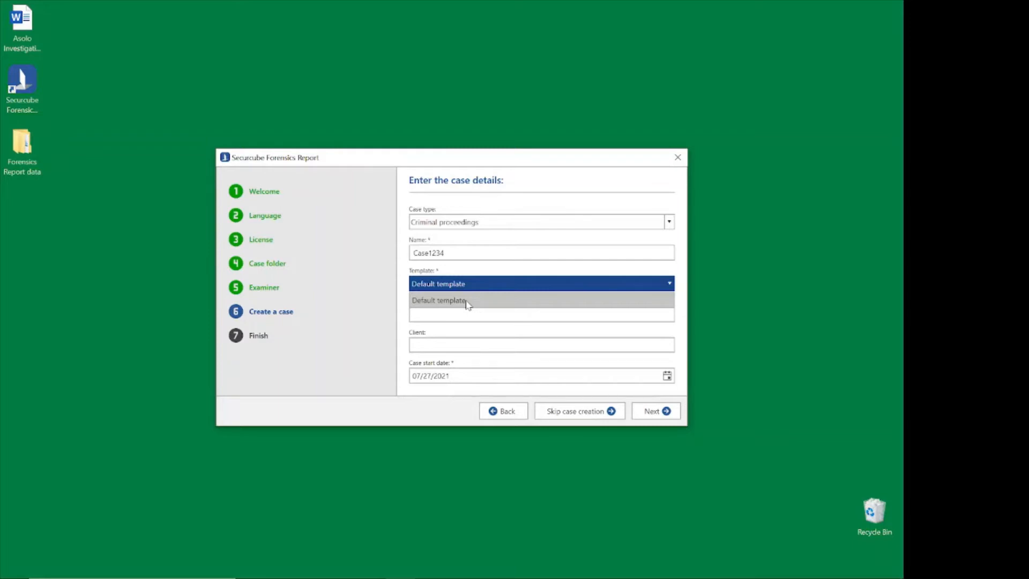
pyautogui.click(465, 301)
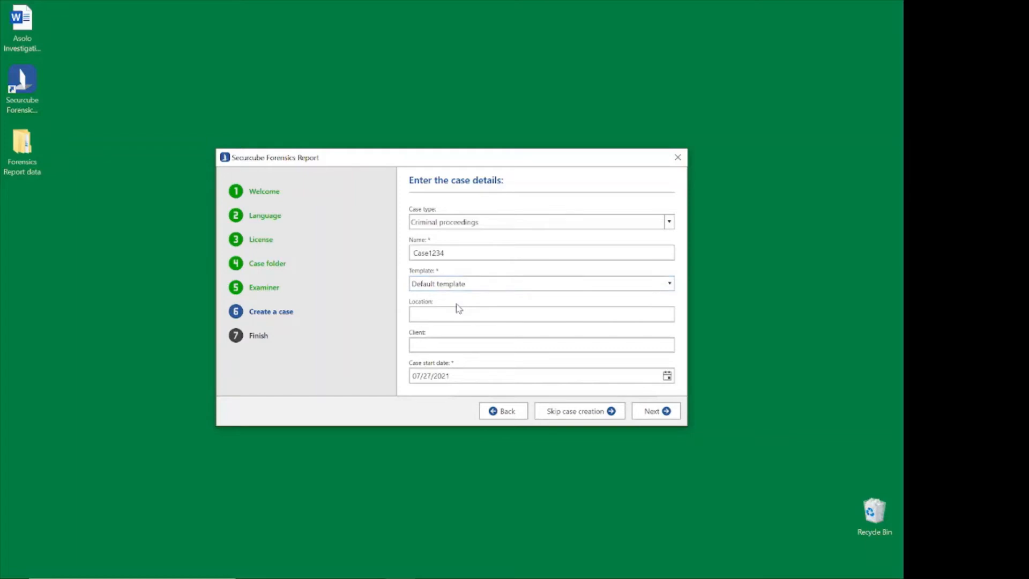
# Set the case location to Asolo and the client to Prosecutor 1.
pyautogui.click(448, 313)
pyautogui.write('Asolo')
pyautogui.press('Tab')
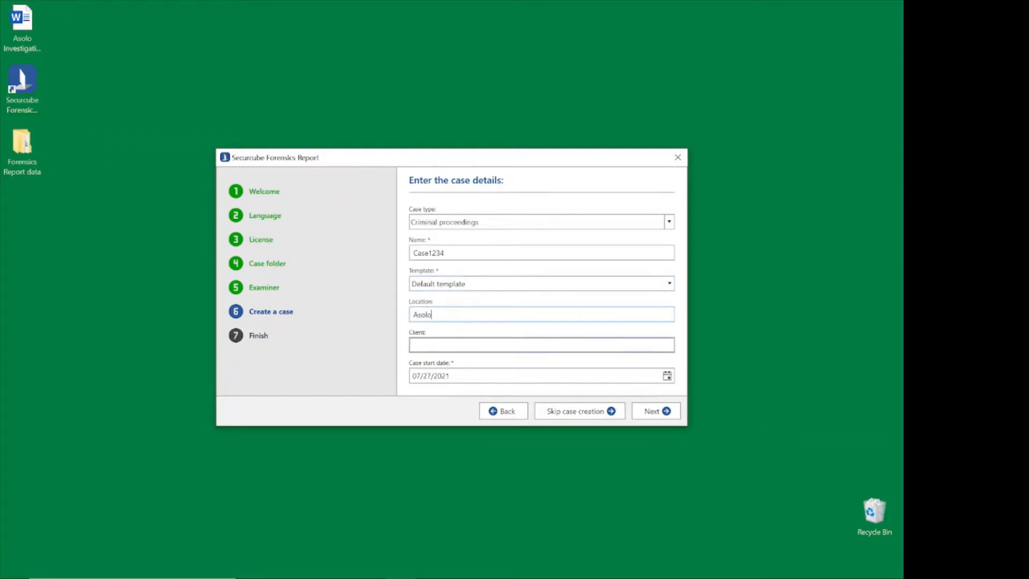
pyautogui.write('Prosecuto')
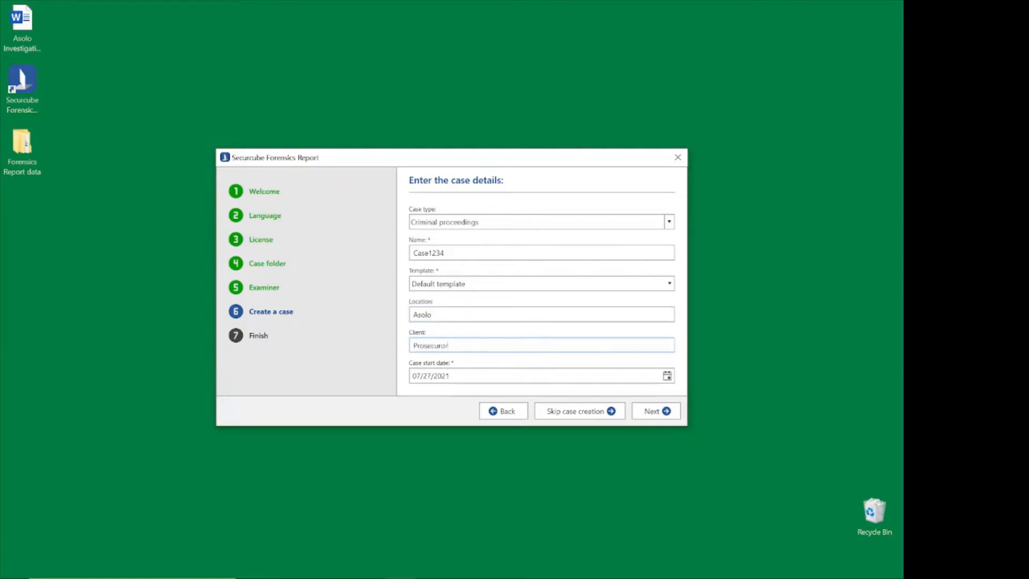
pyautogui.write('r 1')
pyautogui.press('Tab')
# Confirm the case details and finish the setup wizard to apply the configuration.
pyautogui.click(575, 413)
pyautogui.click(654, 413)
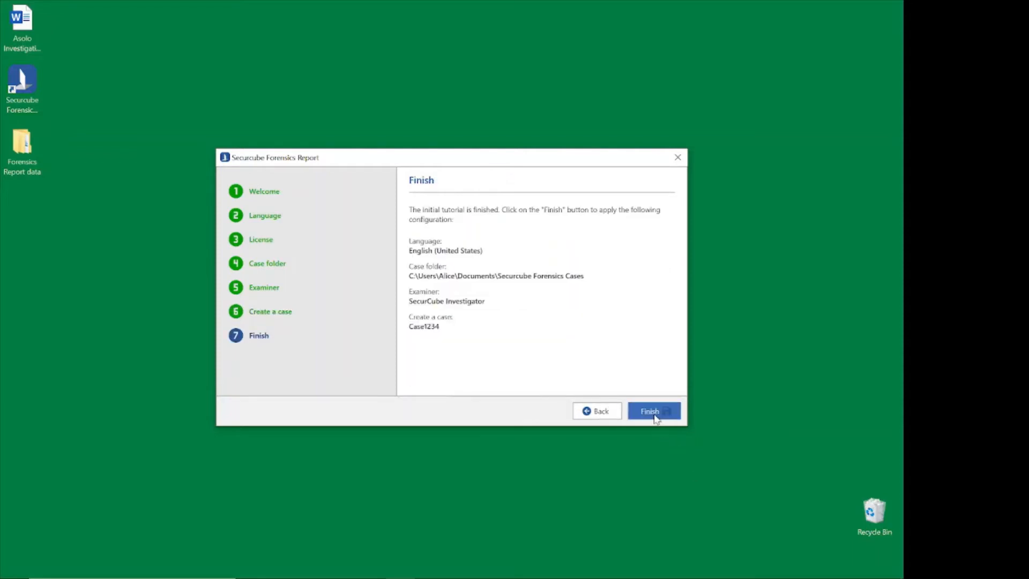
pyautogui.click(655, 413)
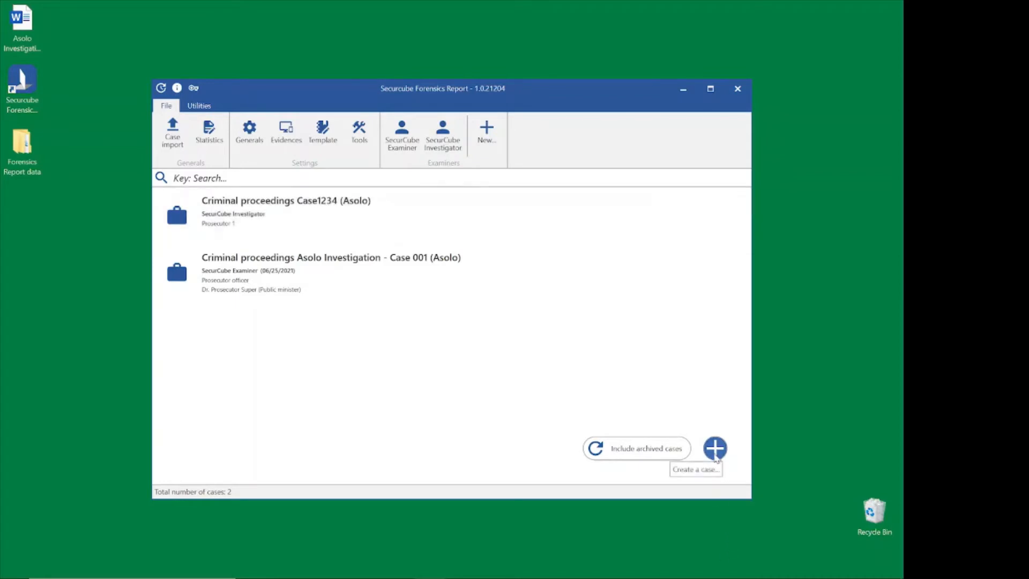
pyautogui.click(715, 454)
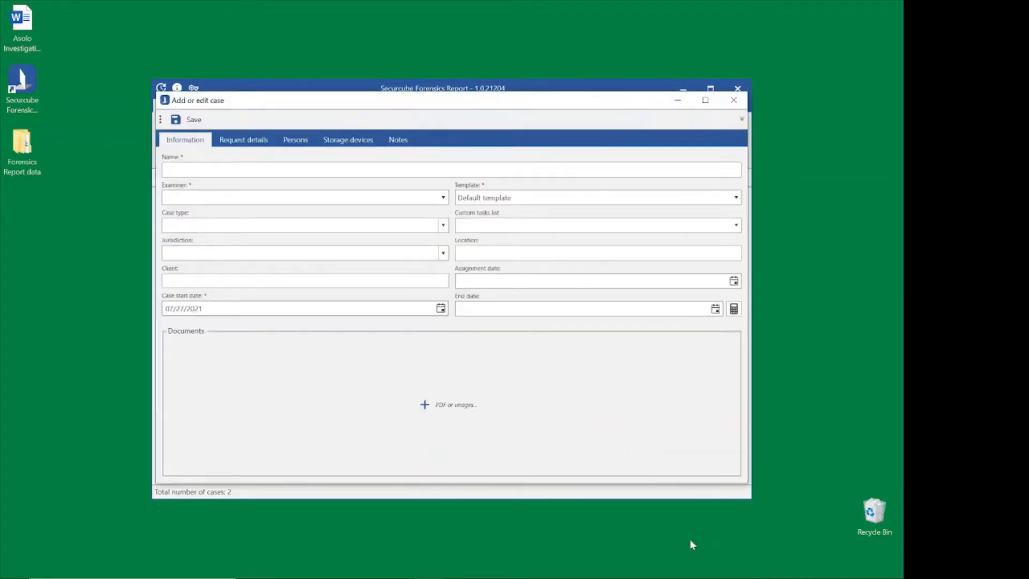
pyautogui.click(610, 307)
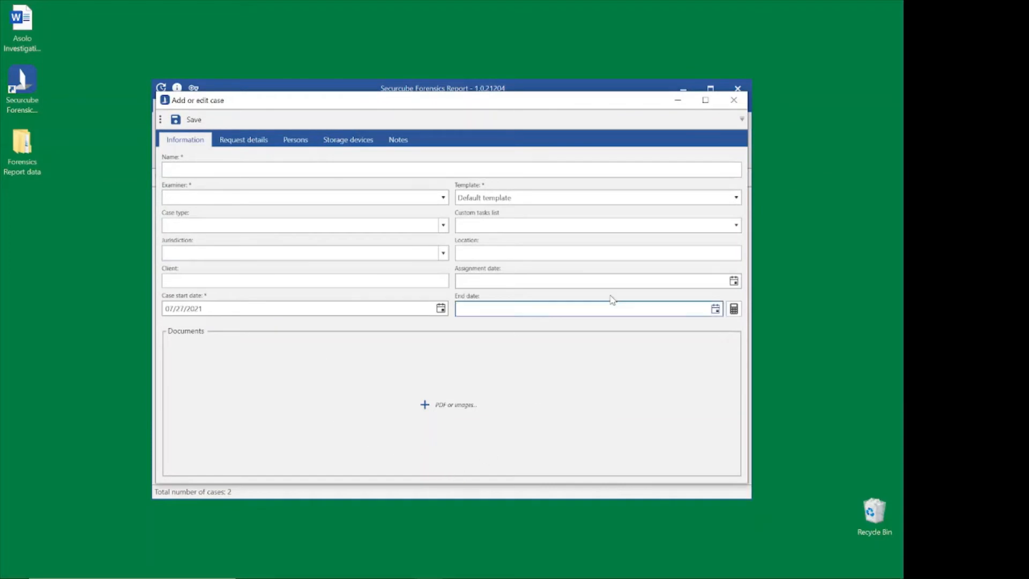
pyautogui.click(734, 100)
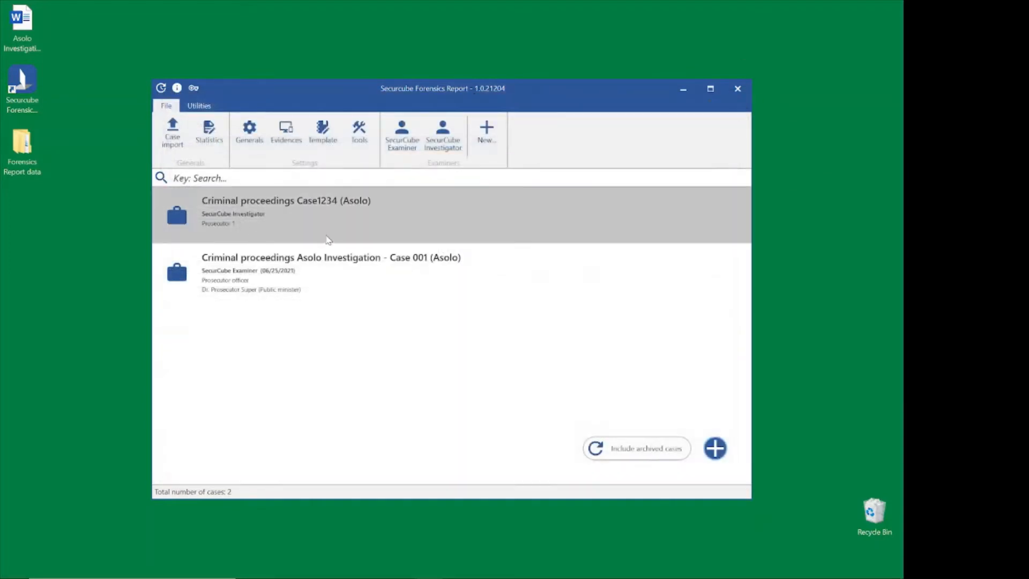
# Open the existing case Case1234 and show its case information form maximized.
pyautogui.doubleClick(300, 221)
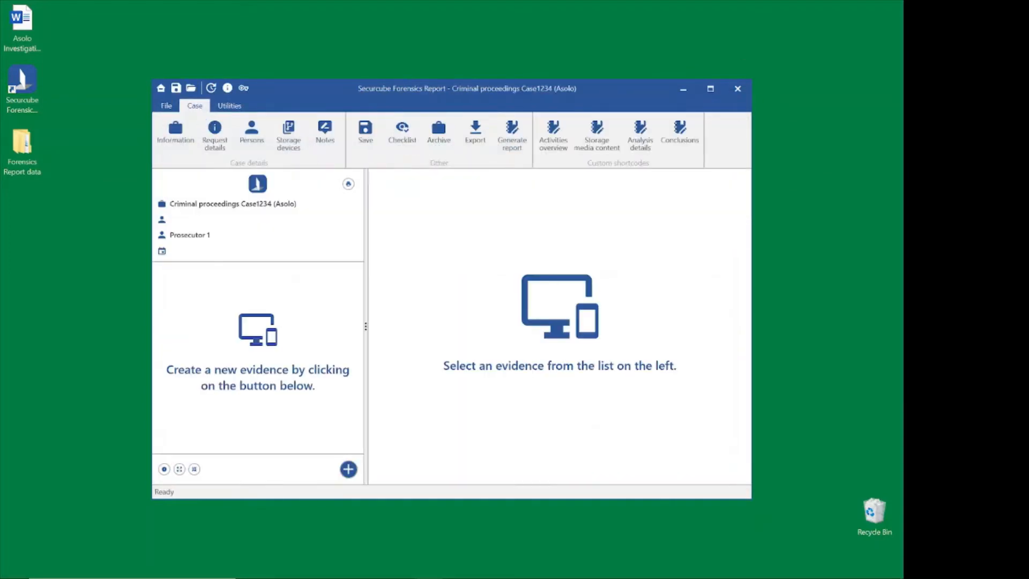
pyautogui.click(176, 137)
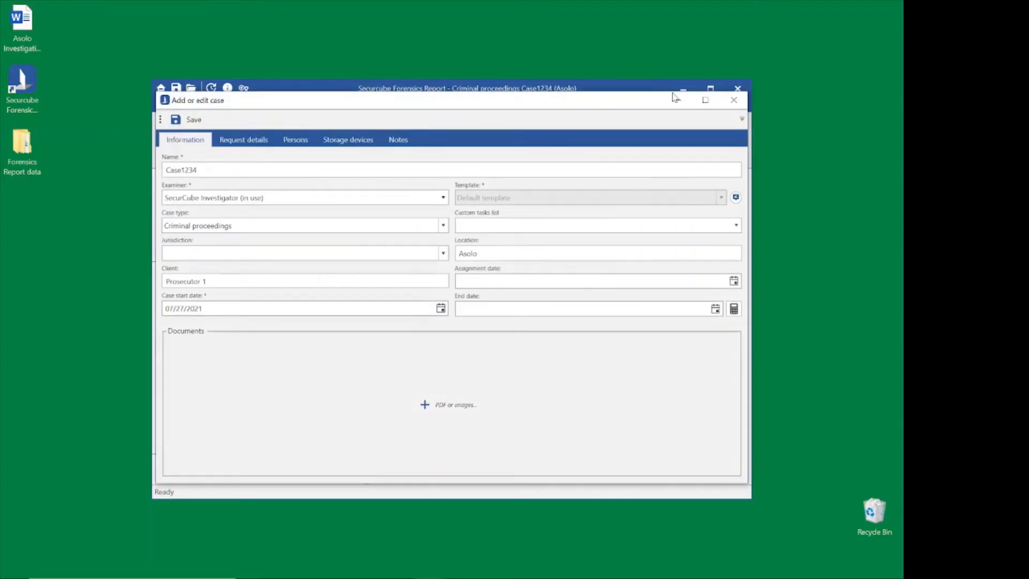
pyautogui.click(705, 100)
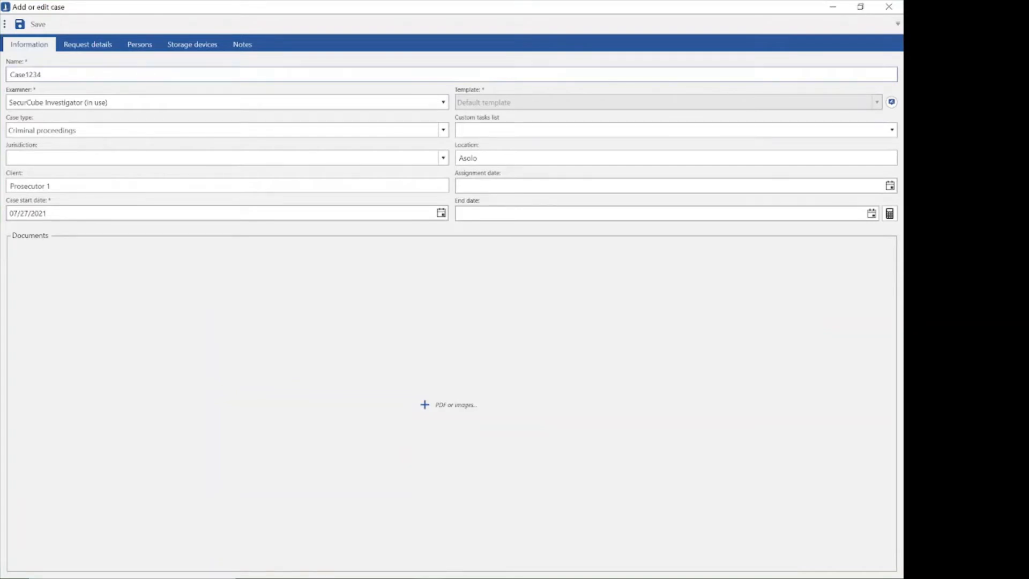
# Set the case's jurisdiction to Investigation and its custom tasks list to Generic list.
pyautogui.click(126, 105)
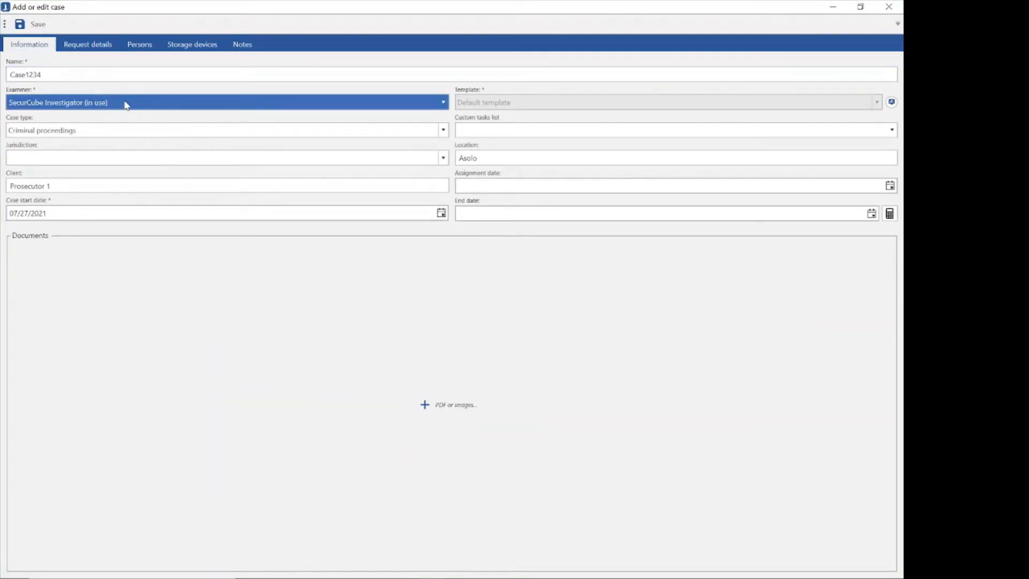
pyautogui.press('Tab')
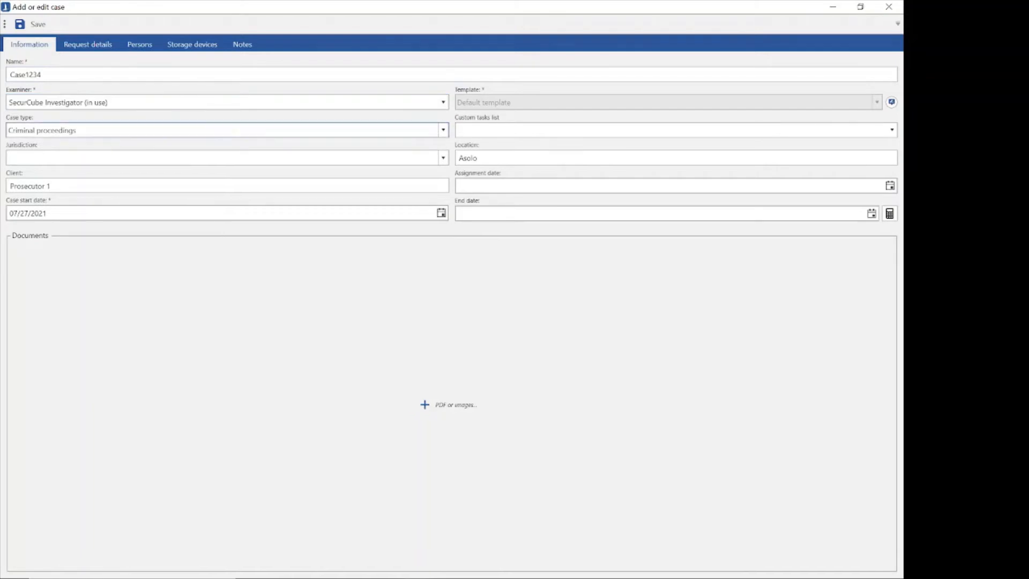
pyautogui.press('Tab')
pyautogui.click(444, 158)
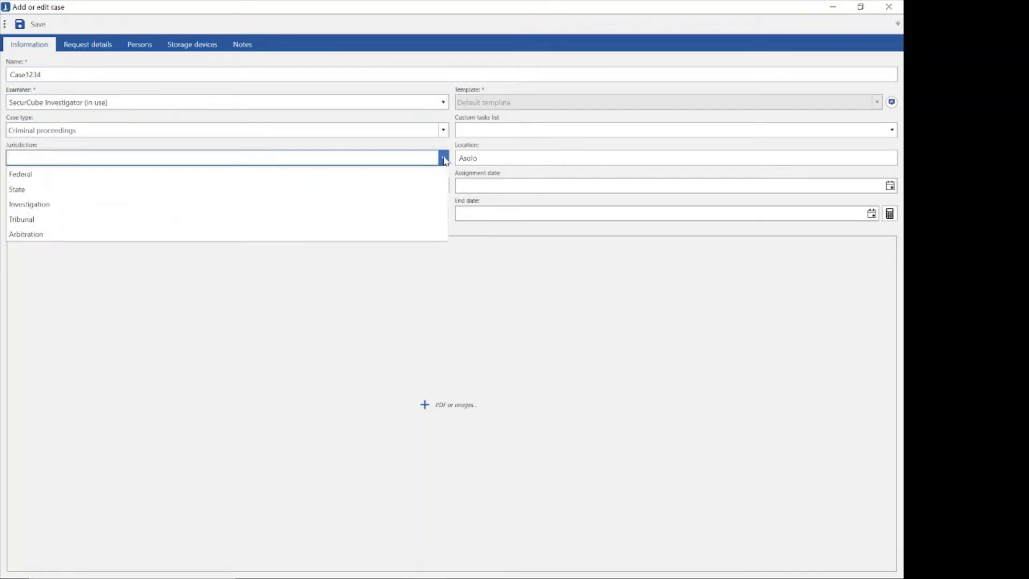
pyautogui.click(29, 204)
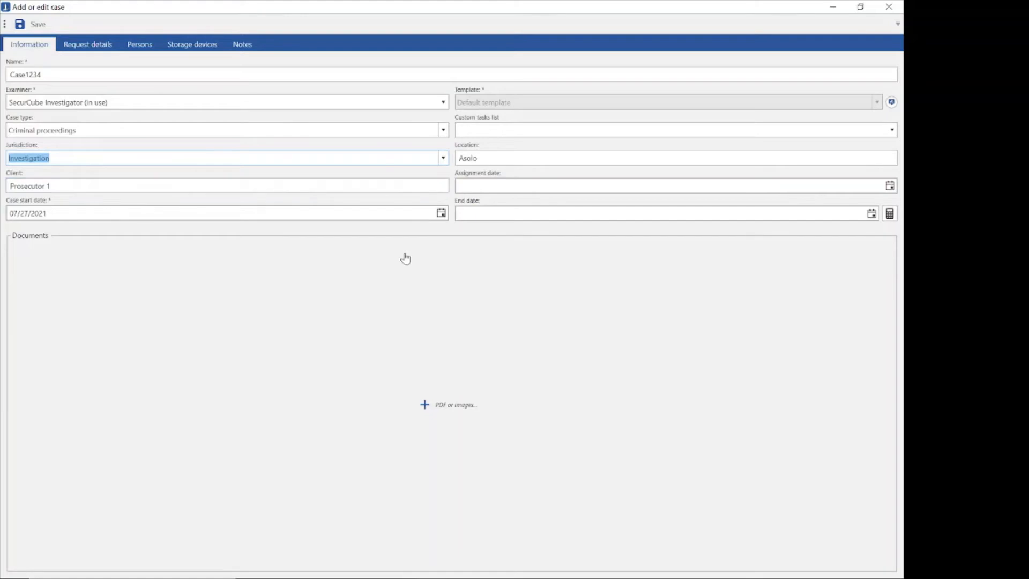
pyautogui.click(515, 134)
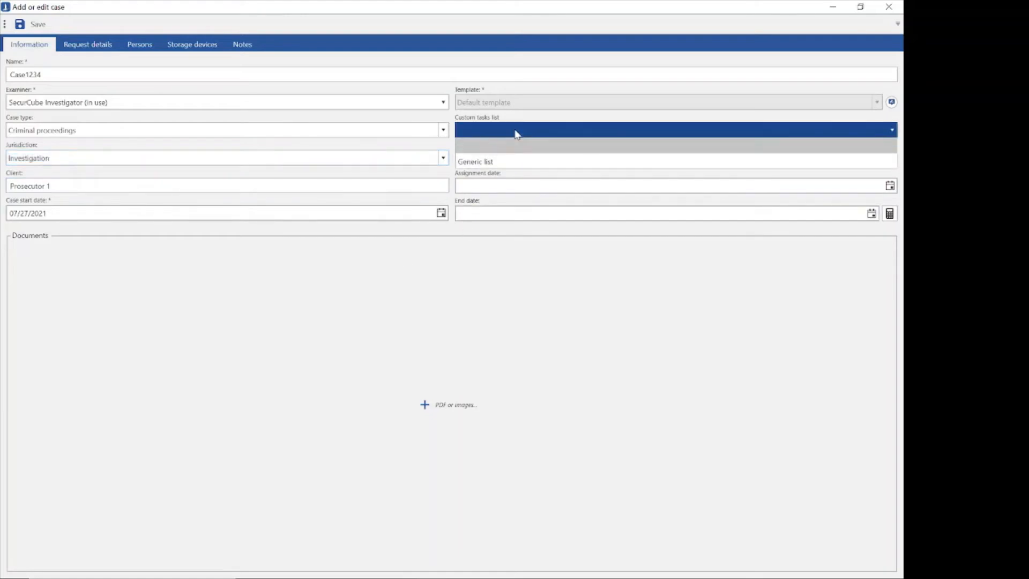
pyautogui.click(498, 163)
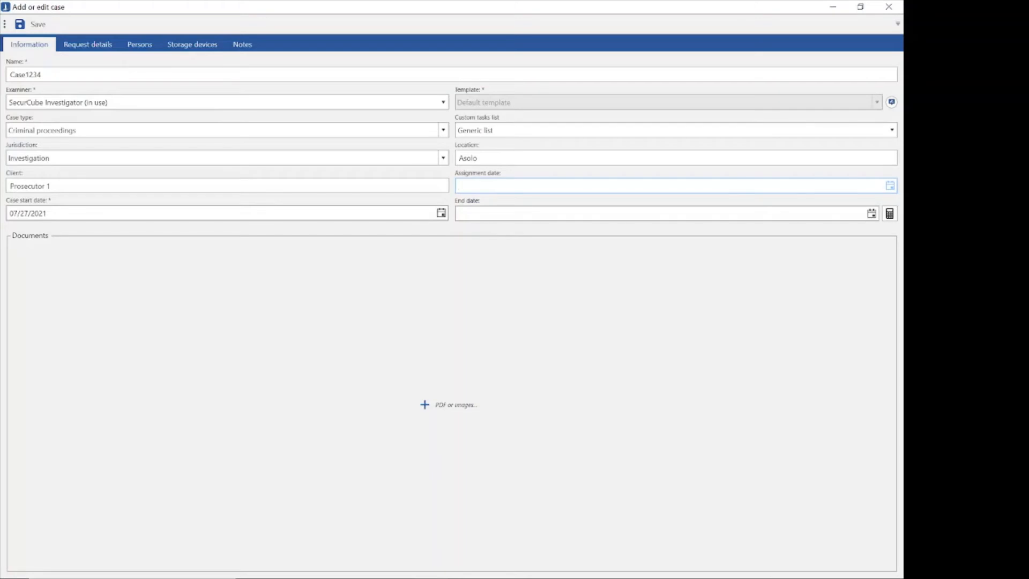
pyautogui.click(890, 185)
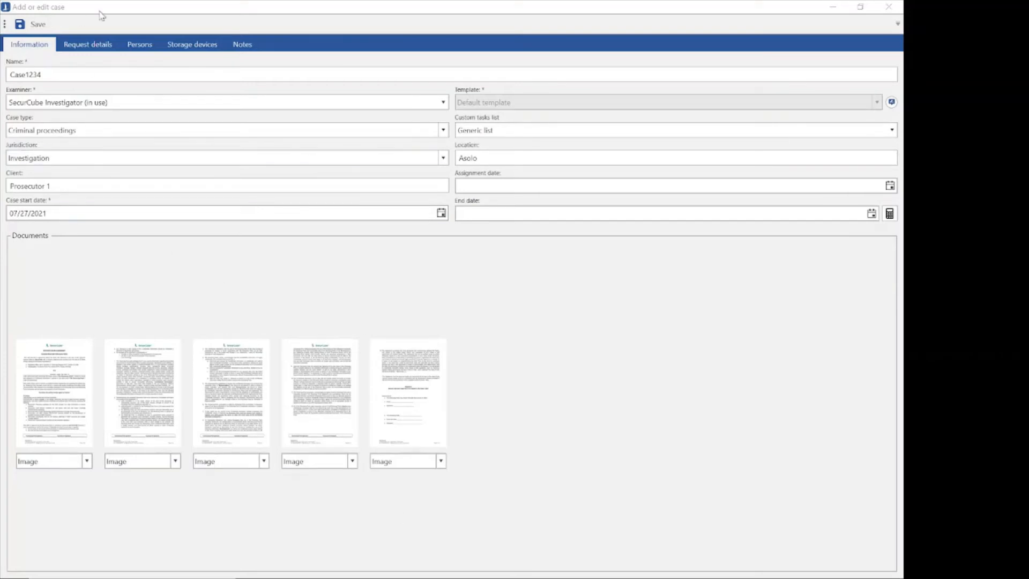
# Insert the Client shortcode at the start of the case's request details text.
pyautogui.click(95, 50)
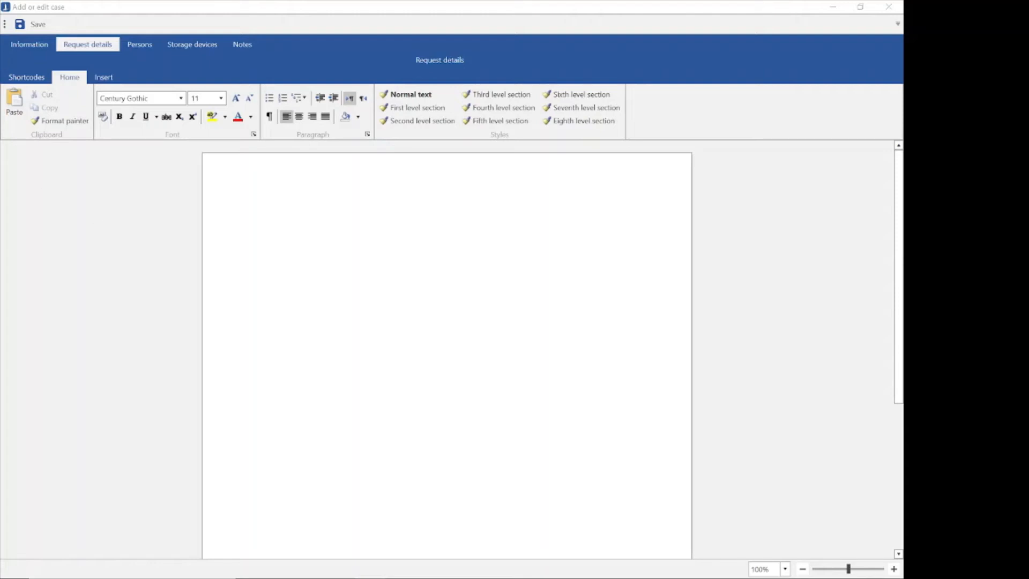
pyautogui.click(37, 78)
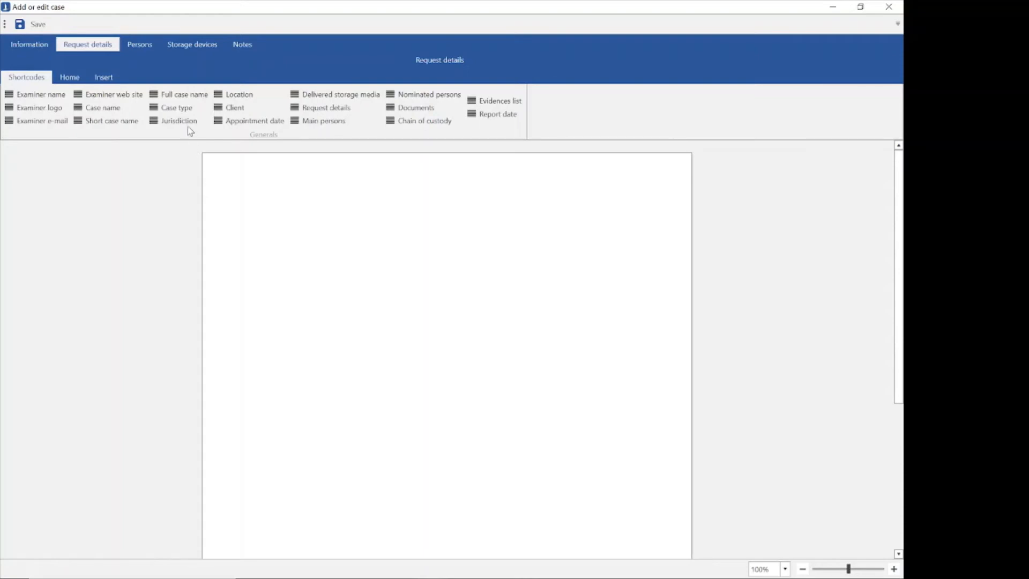
pyautogui.click(232, 107)
pyautogui.click(74, 76)
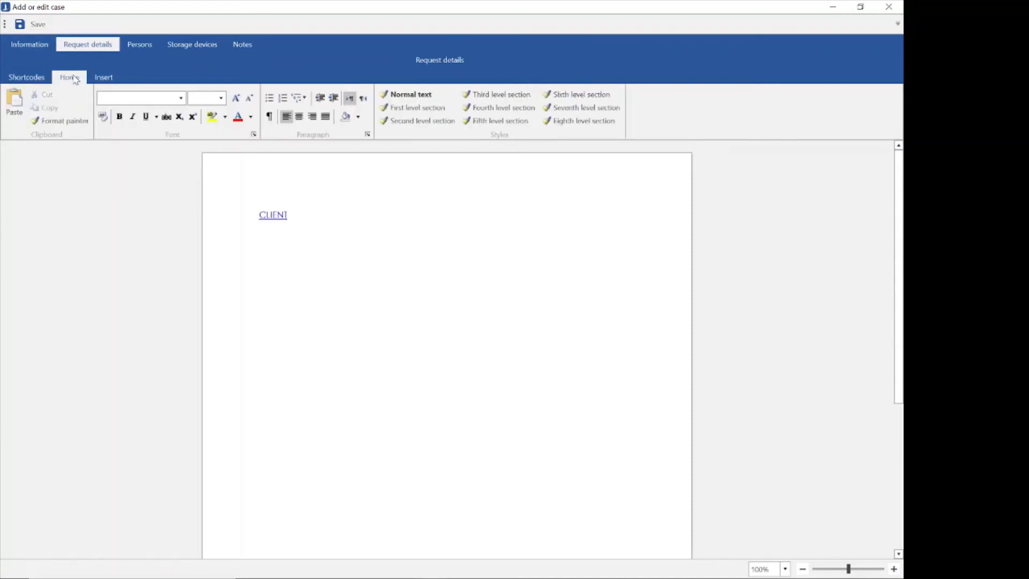
# Continue the request details after the Client shortcode with "requested the analysis of the evidence in the specific drug content in all conversation and photos.".
pyautogui.write('requested the analysis o')
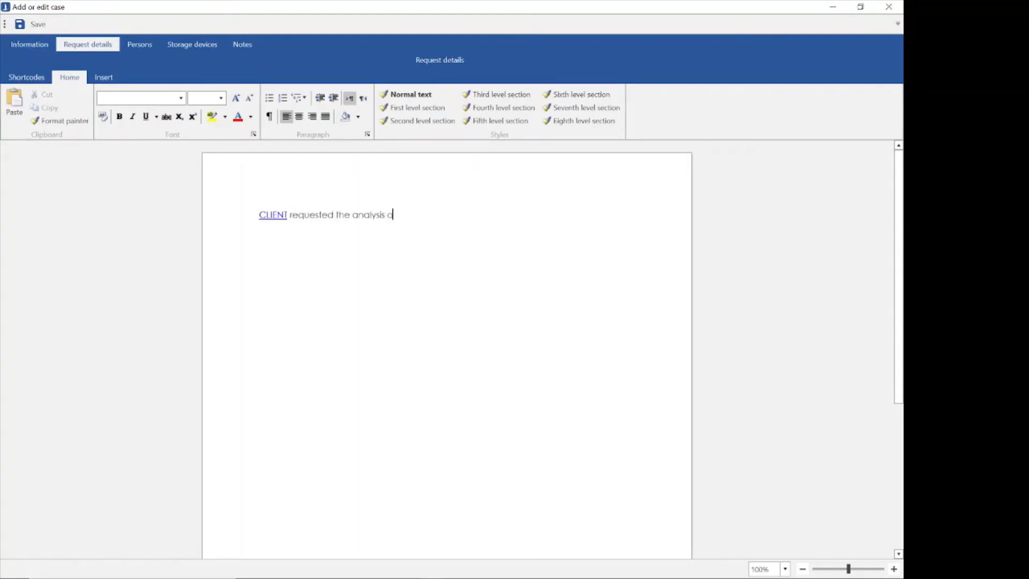
pyautogui.write('f the evidence in the specific')
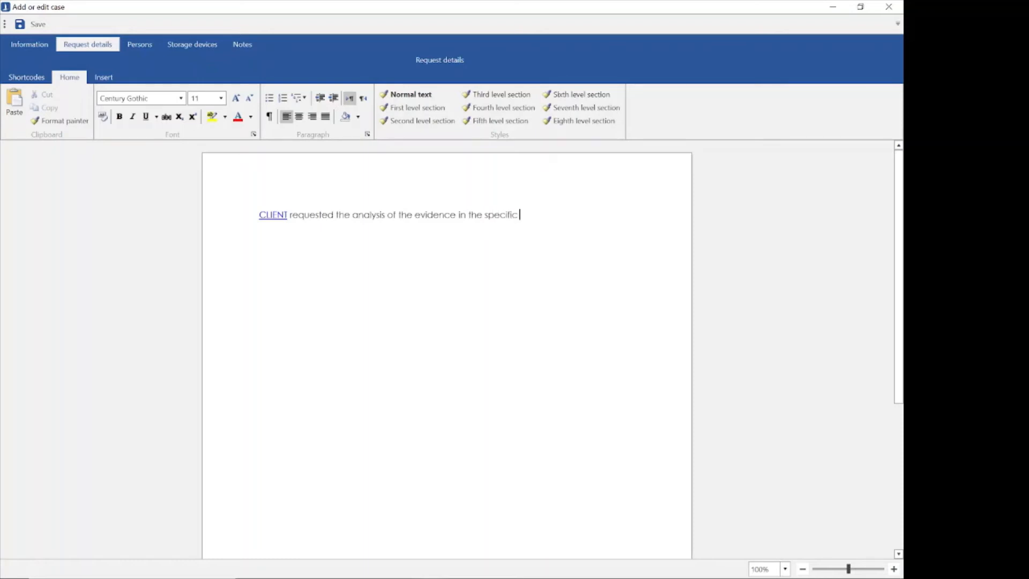
pyautogui.write(' drug content in all conve')
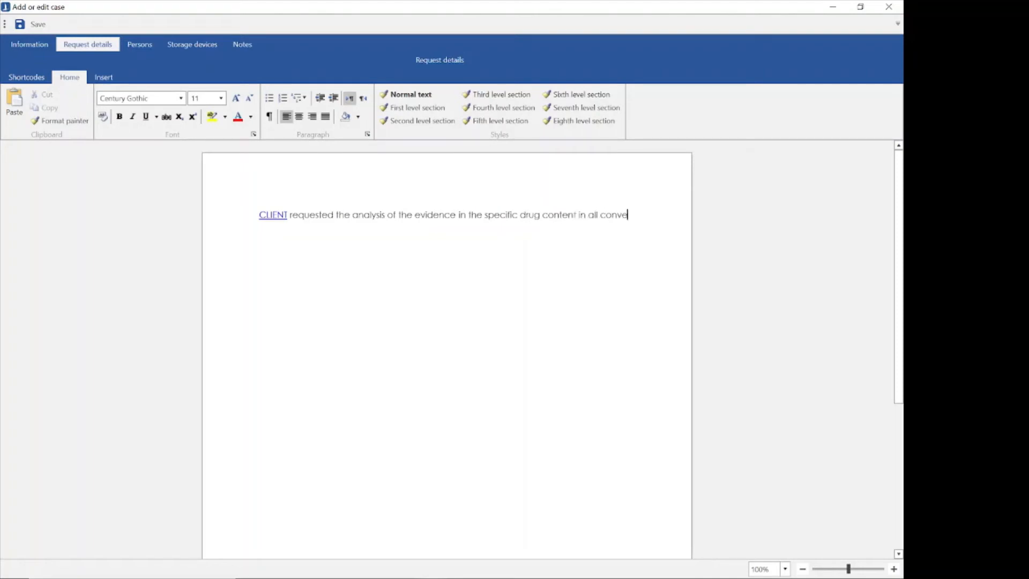
pyautogui.write('rsation and photos.')
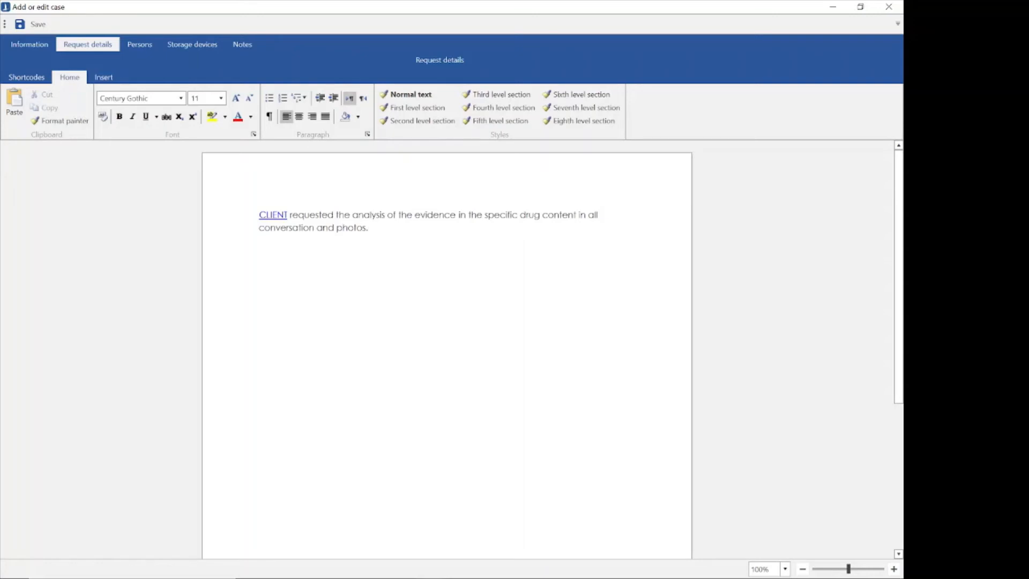
pyautogui.scroll(-4, 447, 349)
pyautogui.scroll(3, 447, 350)
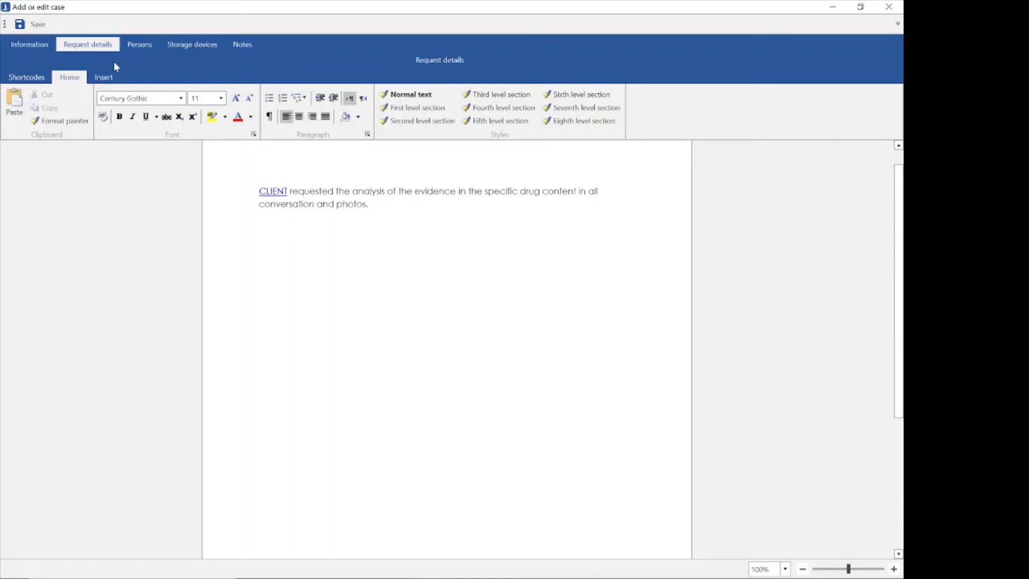
pyautogui.click(105, 77)
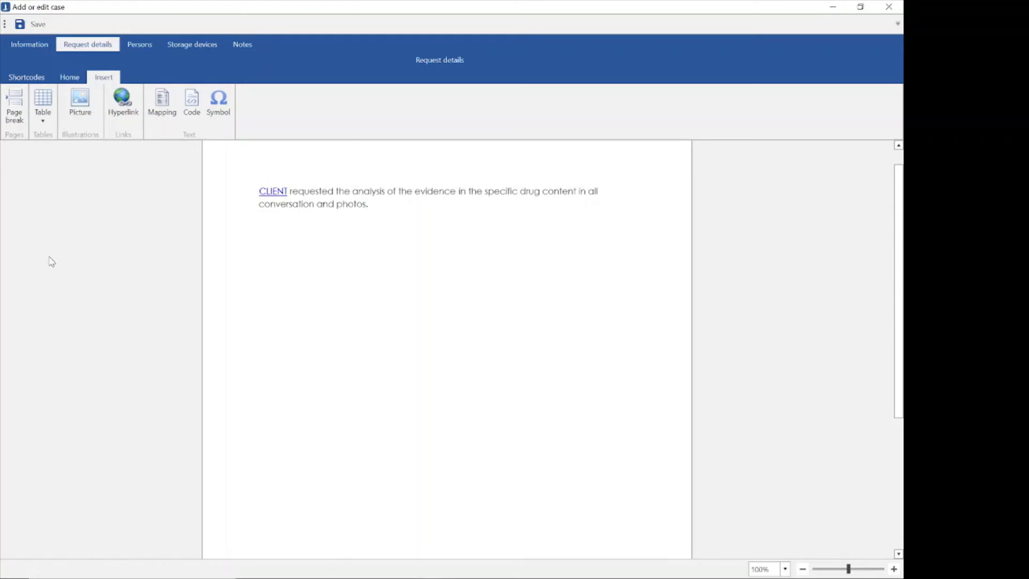
pyautogui.click(70, 77)
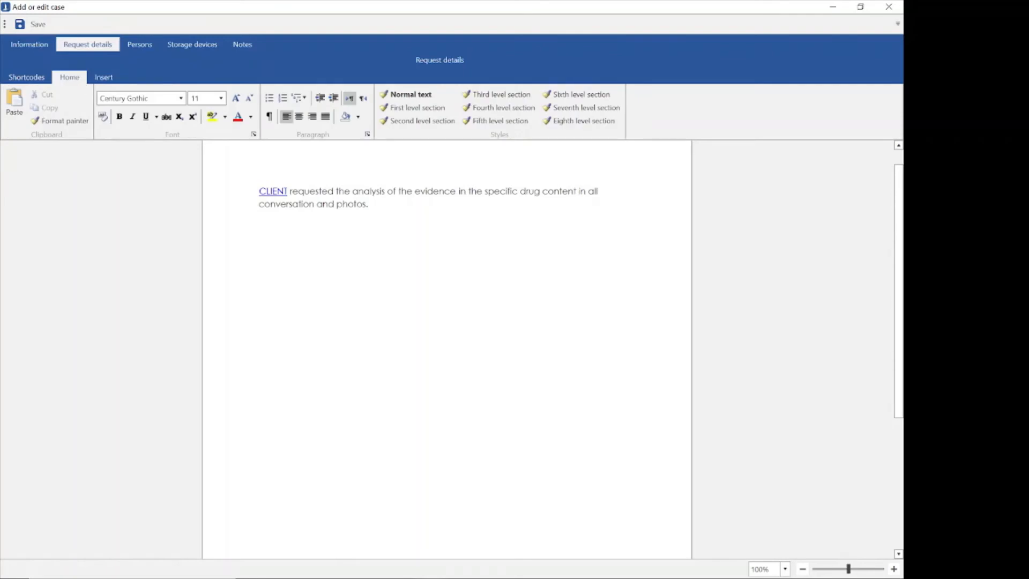
# Start a new person in the appointments hierarchy with appellation Dr., surname Prosecutor Officer and name 1.
pyautogui.click(150, 54)
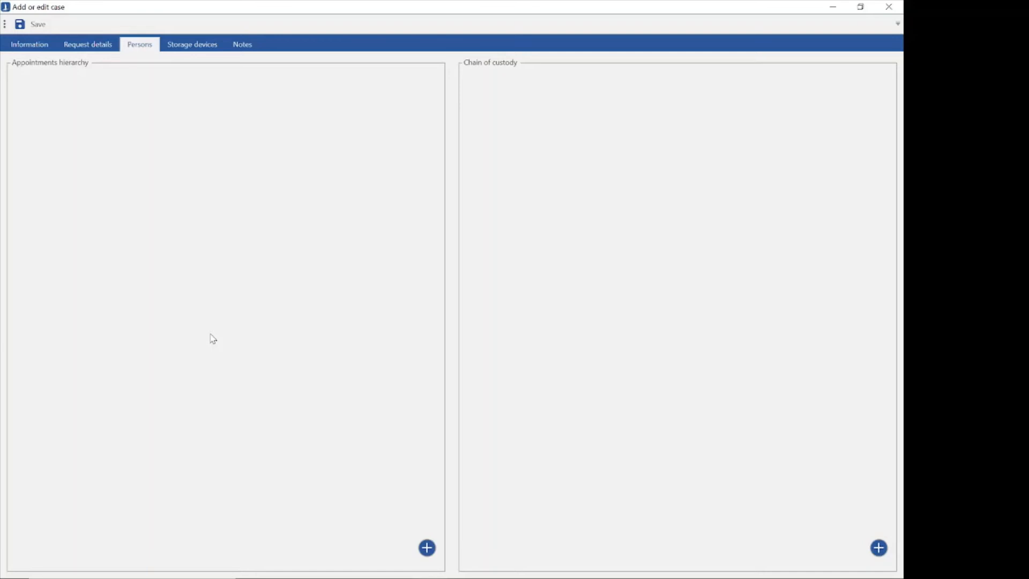
pyautogui.click(428, 554)
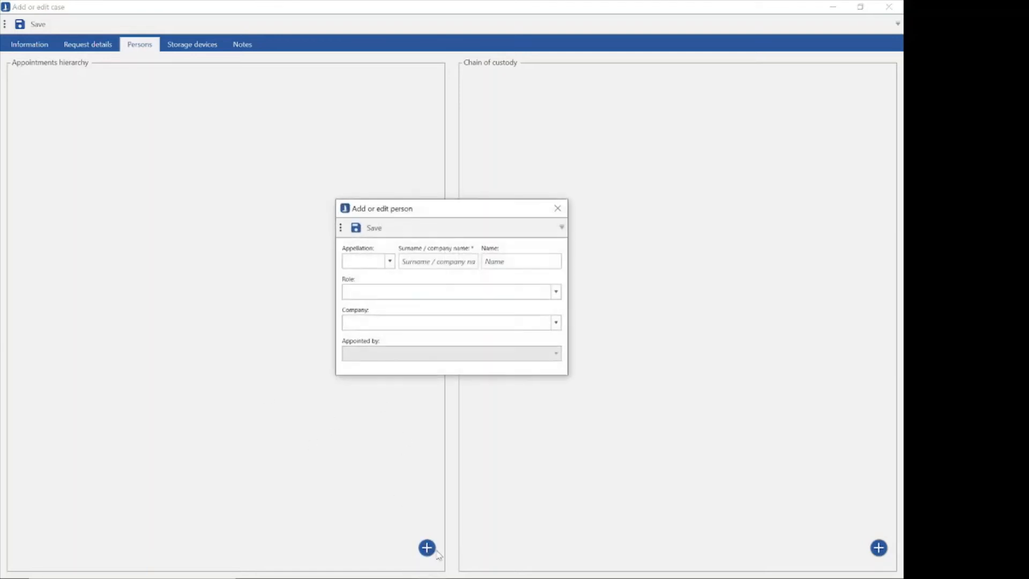
pyautogui.moveTo(420, 208); pyautogui.dragTo(283, 172)
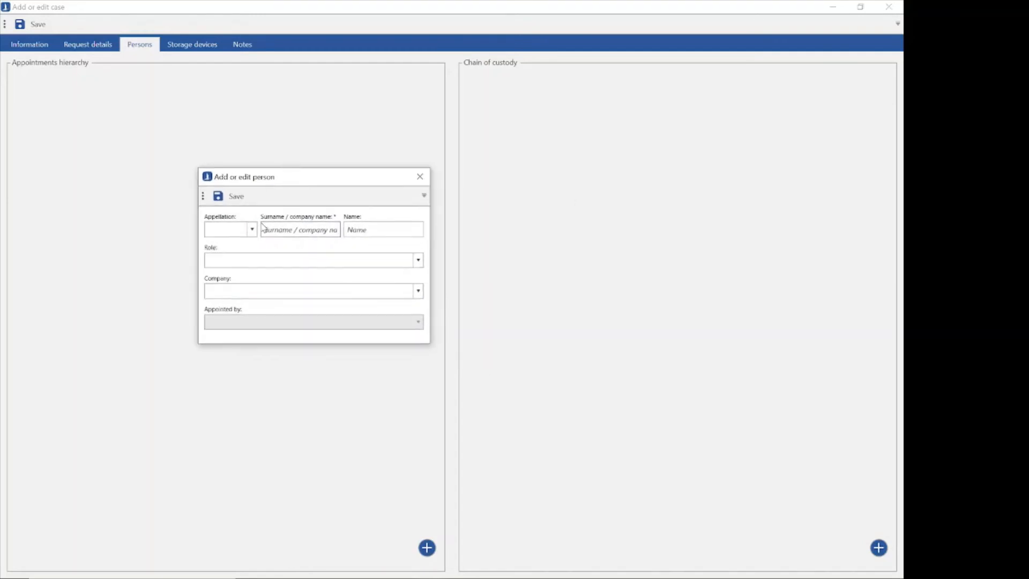
pyautogui.click(252, 230)
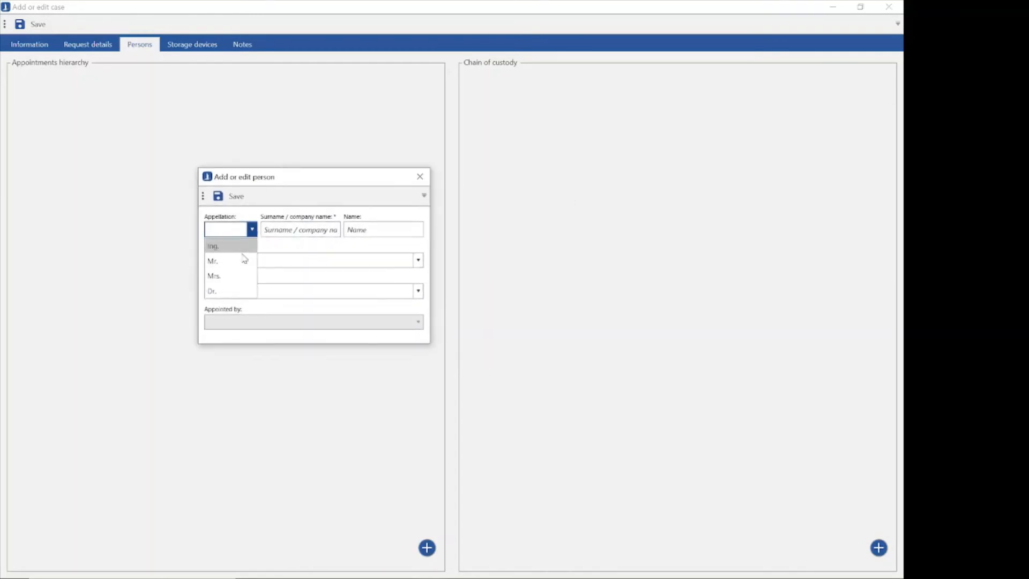
pyautogui.click(241, 294)
pyautogui.click(294, 229)
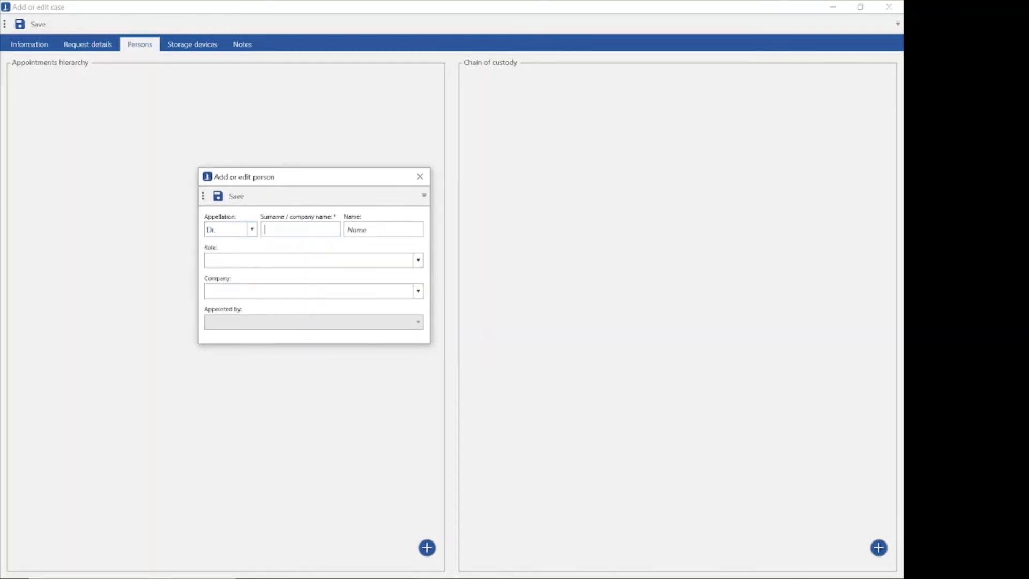
pyautogui.write('Prosecutor Officer')
pyautogui.press('Tab')
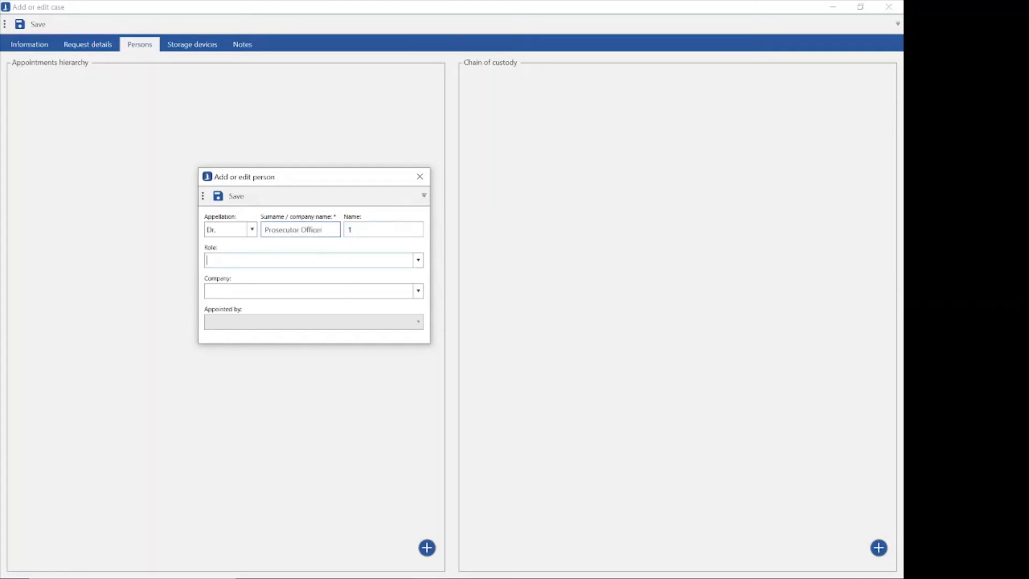
pyautogui.write('1')
# Set the person's role to Public minister and company to Public Ministry Of Rome, and save the entry.
pyautogui.click(418, 261)
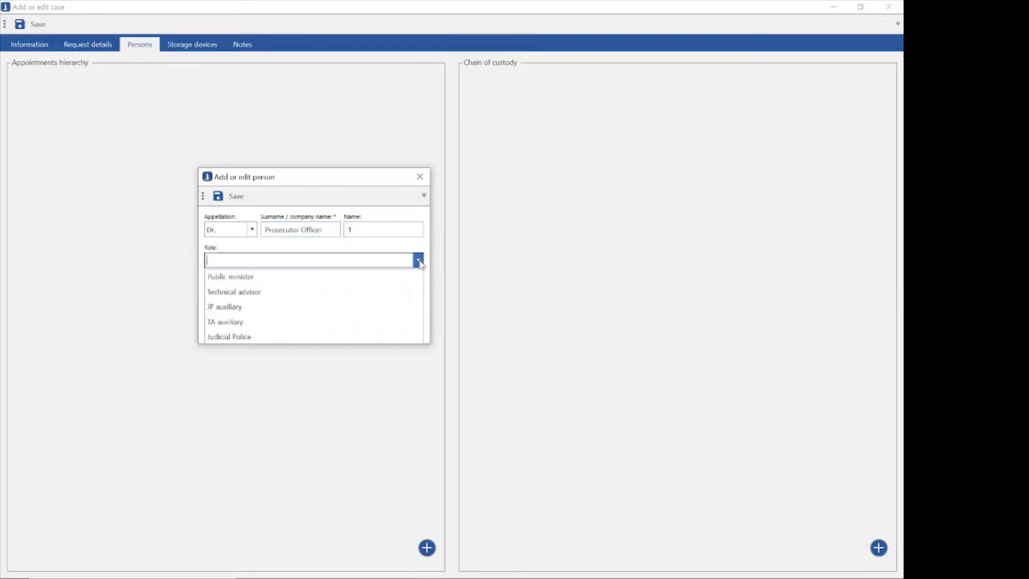
pyautogui.click(255, 277)
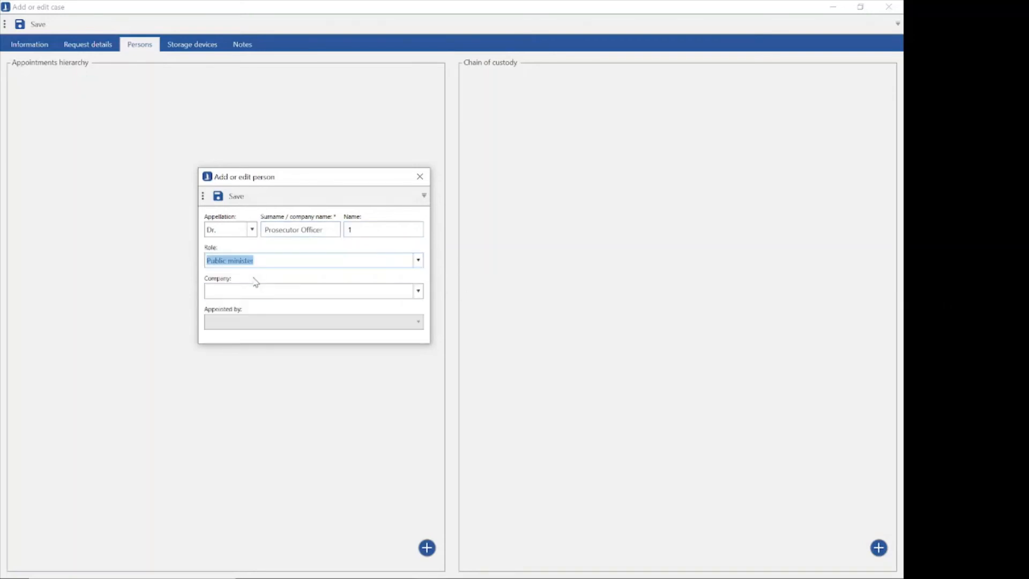
pyautogui.write('P')
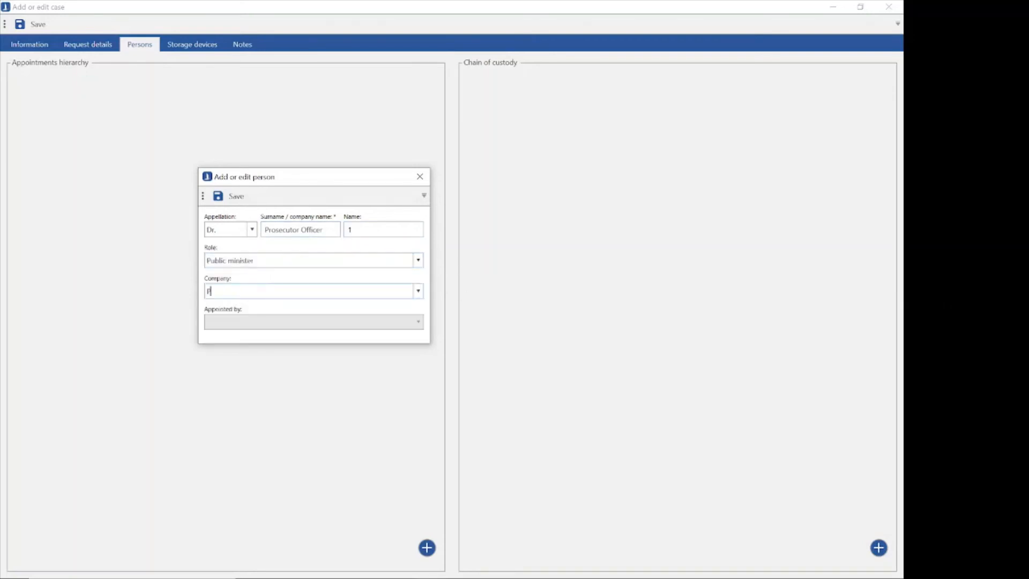
pyautogui.write('ublic Ministry Of Romer')
pyautogui.click(230, 198)
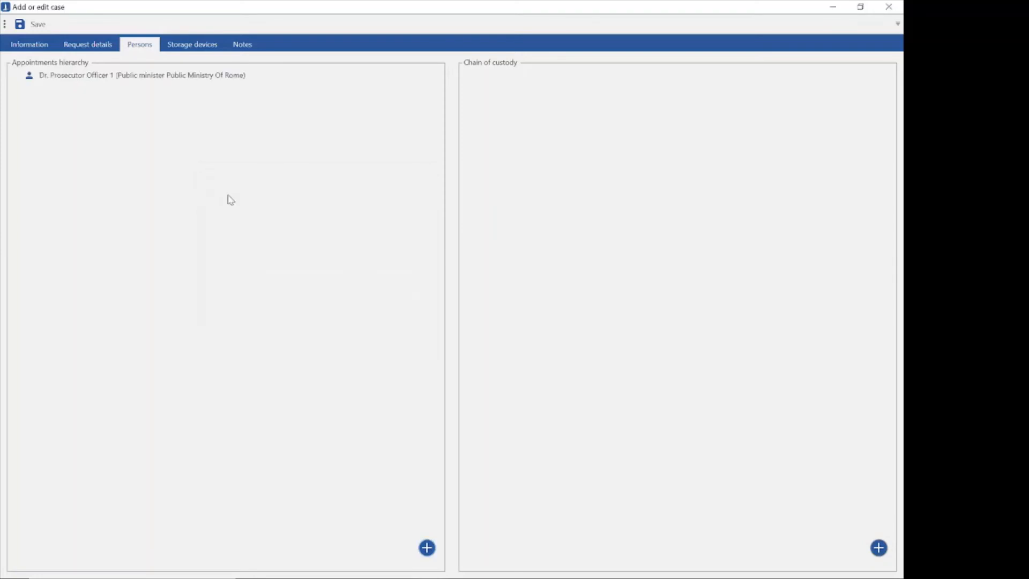
# Start another person in the appointments hierarchy with appellation Mr., surname SecurCube and name Investigator.
pyautogui.click(429, 552)
pyautogui.click(390, 262)
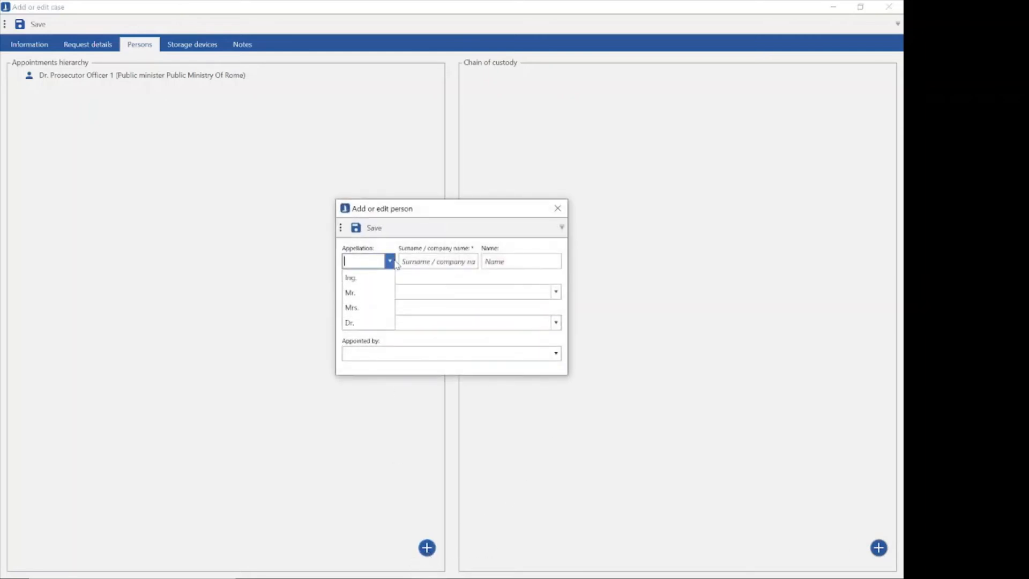
pyautogui.click(384, 292)
pyautogui.click(428, 262)
pyautogui.write('S')
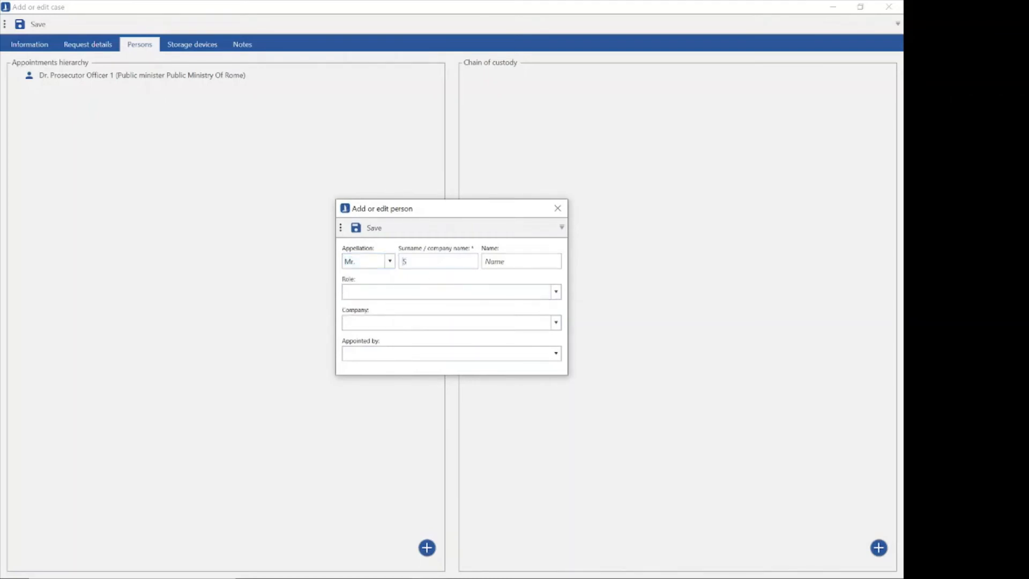
pyautogui.write('ecurCube')
pyautogui.press('Tab')
pyautogui.write('Investigator')
# Set the new person's role to Technical advisor and company to SecurCube.
pyautogui.click(556, 293)
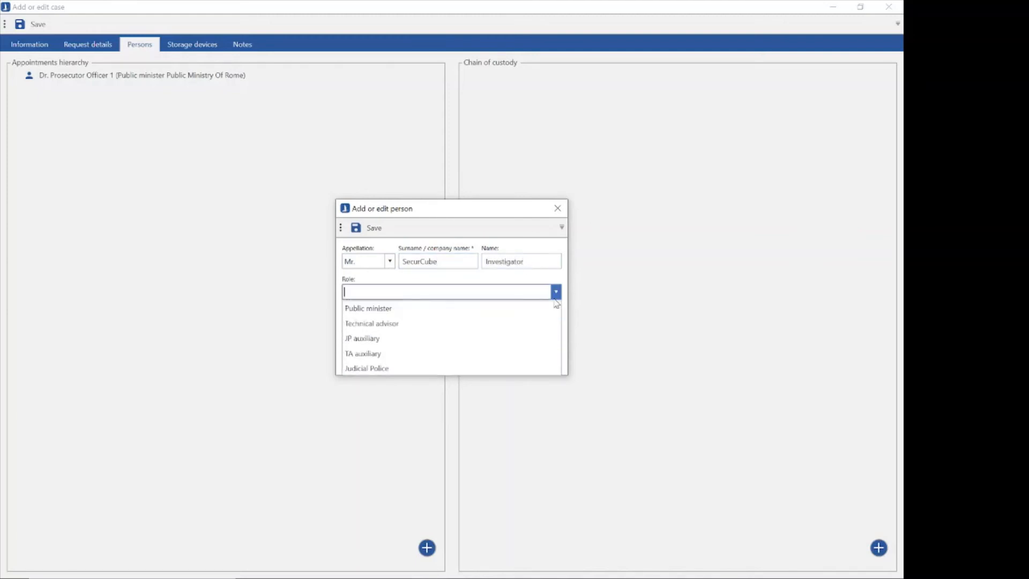
pyautogui.click(425, 323)
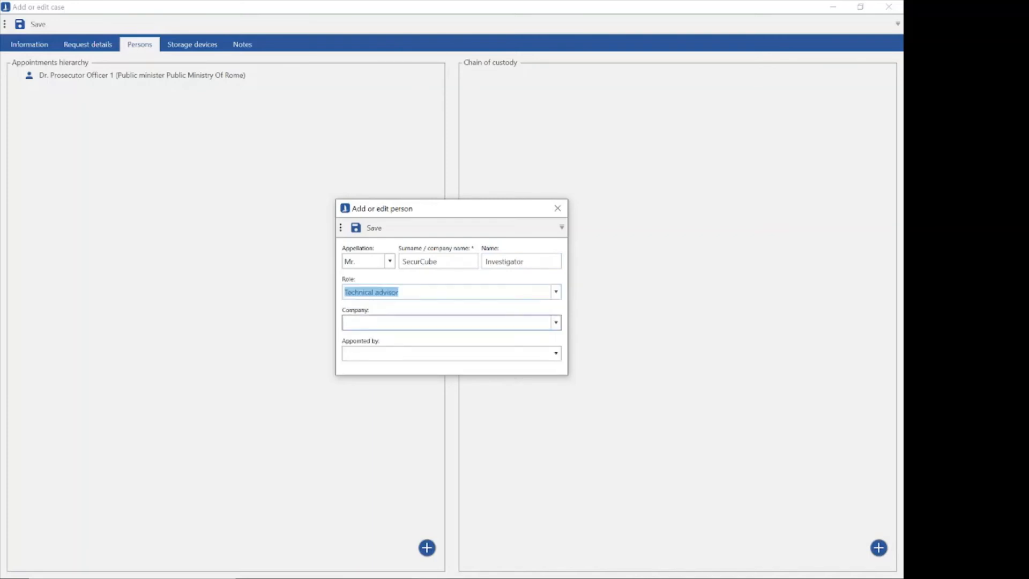
pyautogui.click(425, 323)
pyautogui.write('SecurCube Examiner')
pyautogui.press('Right')
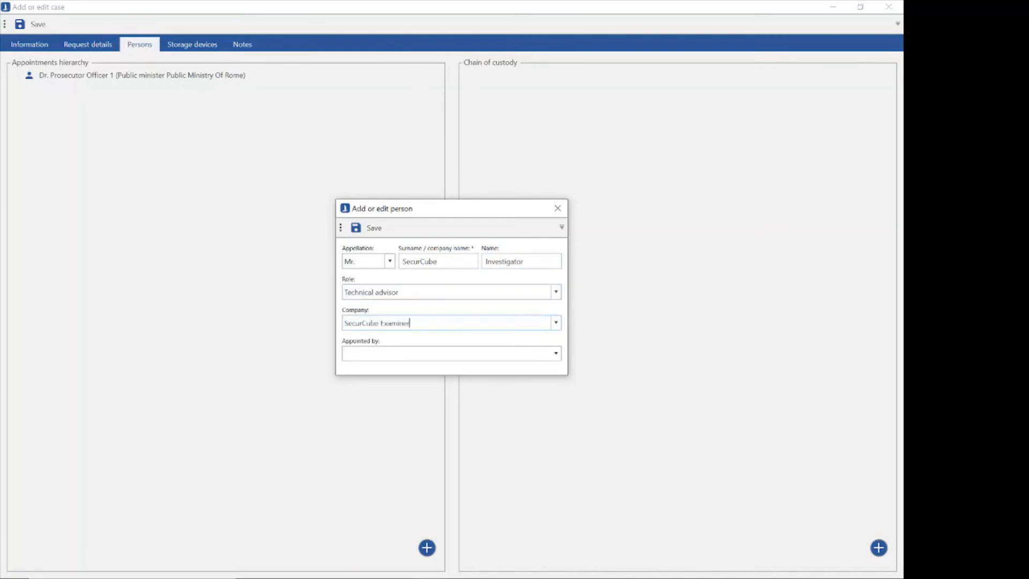
pyautogui.press('BackSpace')
pyautogui.press('BackSpace')
pyautogui.press('BackSpace')
pyautogui.press('BackSpace')
pyautogui.press('BackSpace')
pyautogui.press('BackSpace')
pyautogui.press('BackSpace')
pyautogui.press('BackSpace')
pyautogui.press('BackSpace')
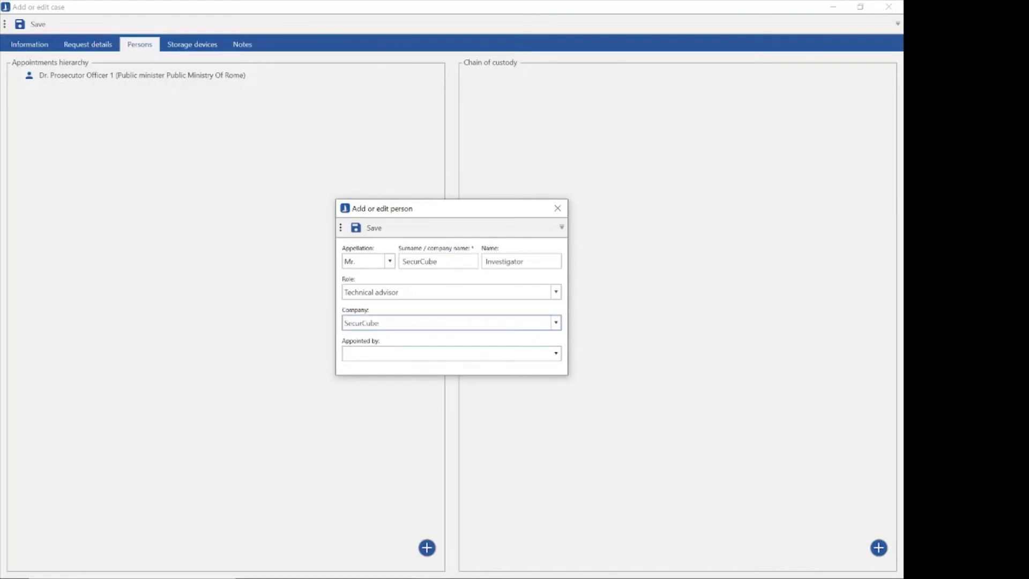
# Set Dr. Prosecutor Officer 1 as the one who appointed this person, and save the entry.
pyautogui.click(419, 353)
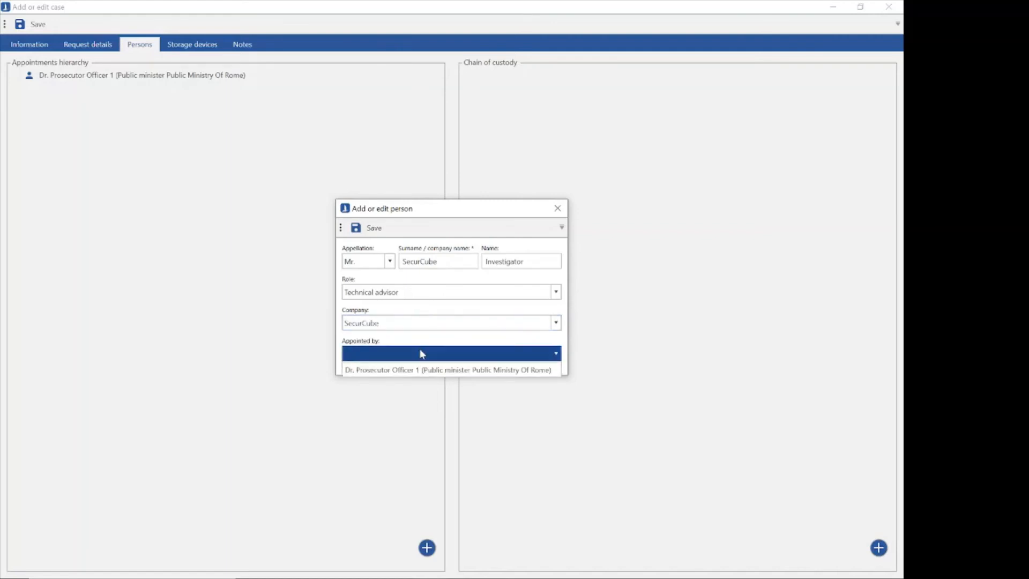
pyautogui.click(390, 371)
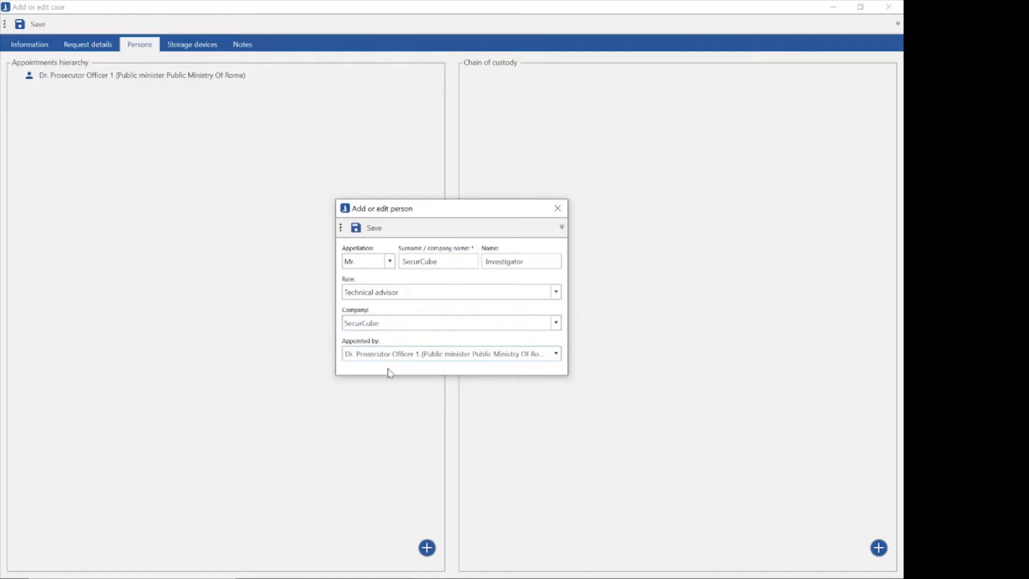
pyautogui.click(367, 229)
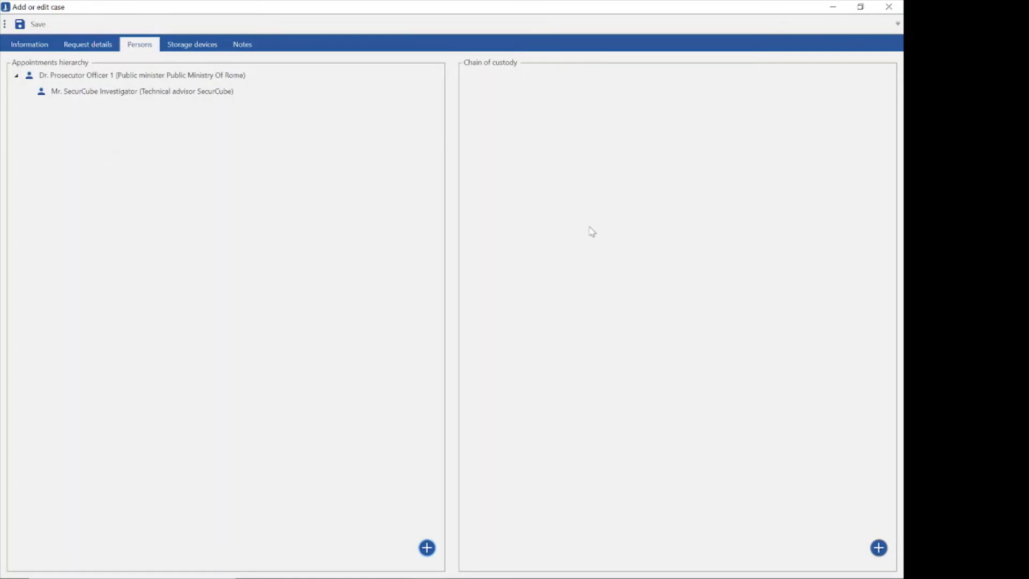
# Start a new chain of custody record dated 07/27/2021.
pyautogui.click(878, 548)
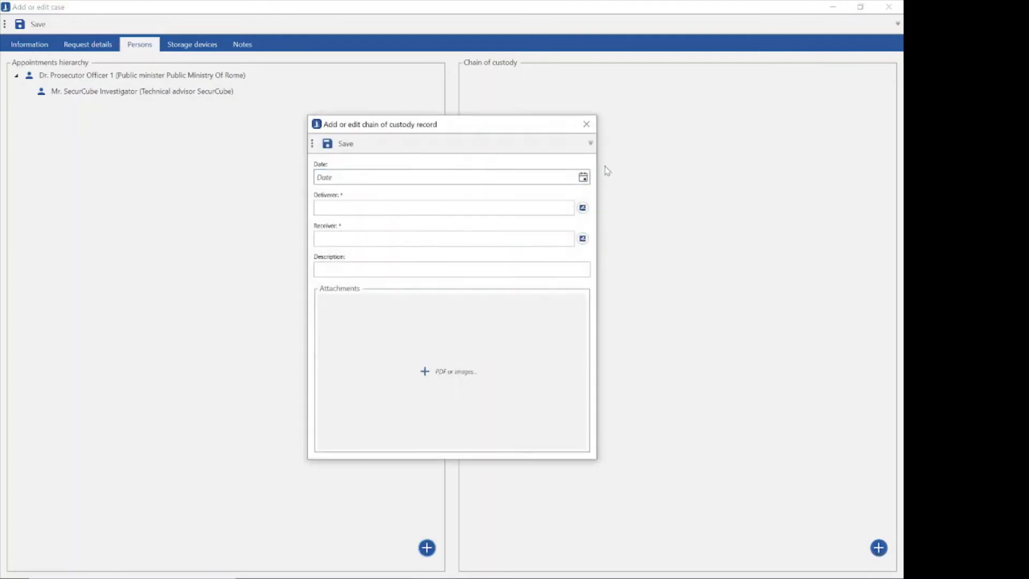
pyautogui.click(585, 178)
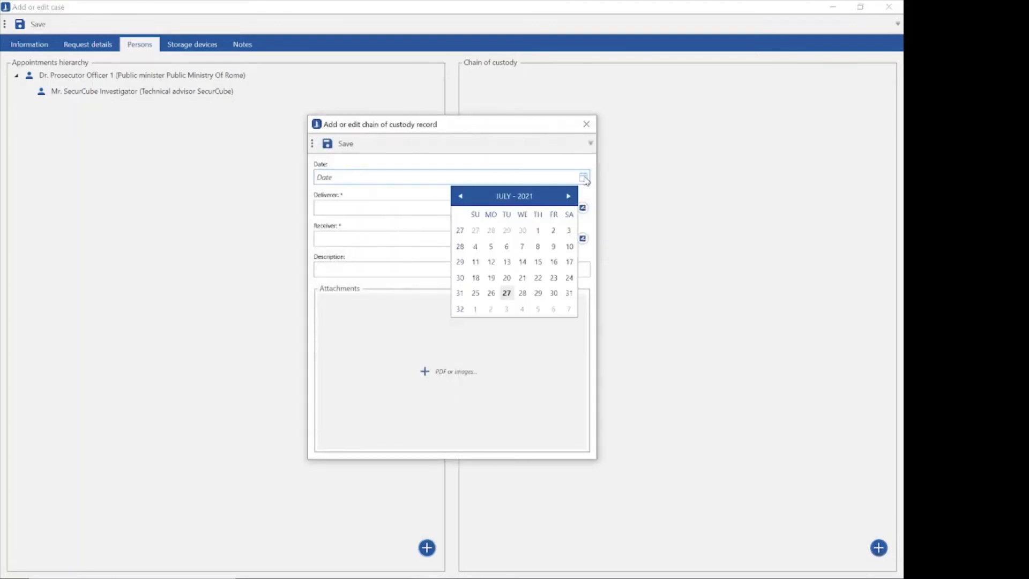
pyautogui.click(507, 293)
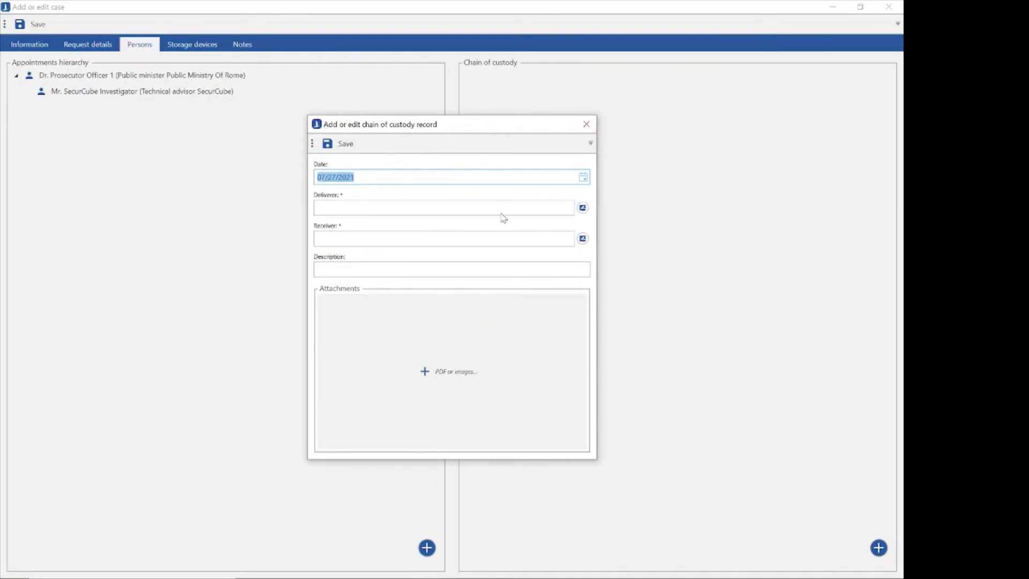
# Begin the custody record's deliverer with appellation Mr., surname Policeman and name 1.
pyautogui.click(445, 208)
pyautogui.click(582, 208)
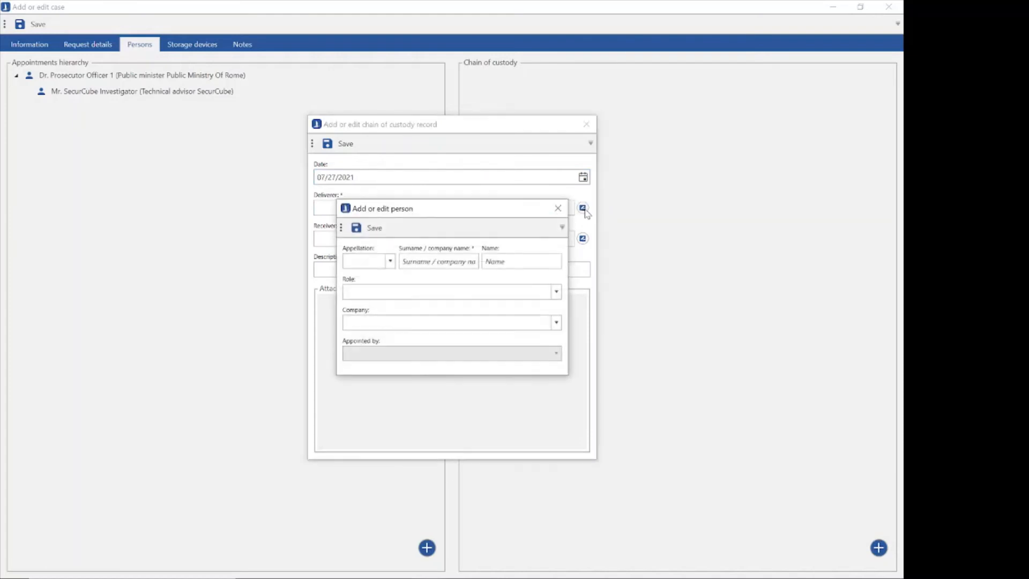
pyautogui.click(378, 262)
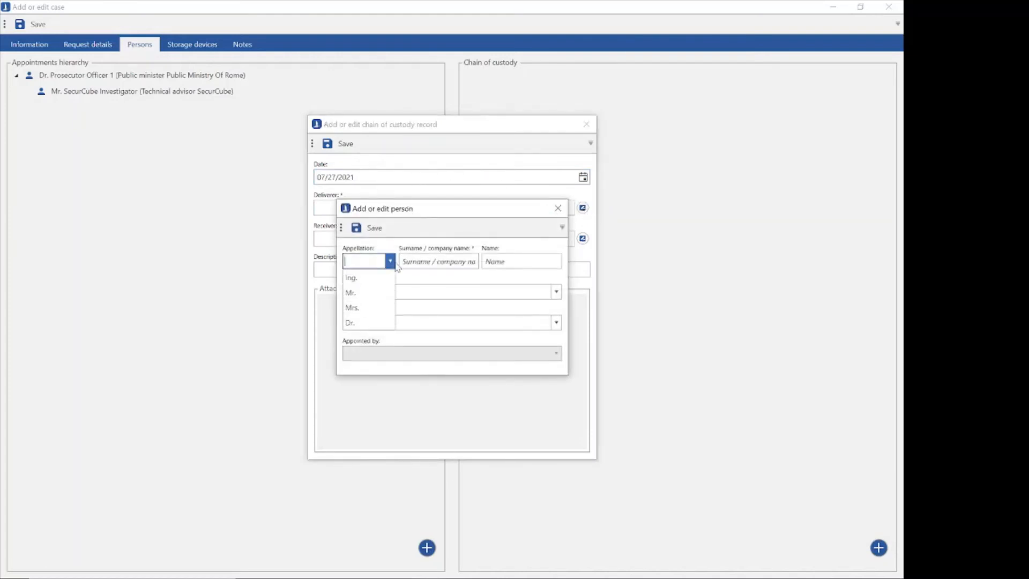
pyautogui.click(384, 292)
pyautogui.click(461, 257)
pyautogui.write('Polói')
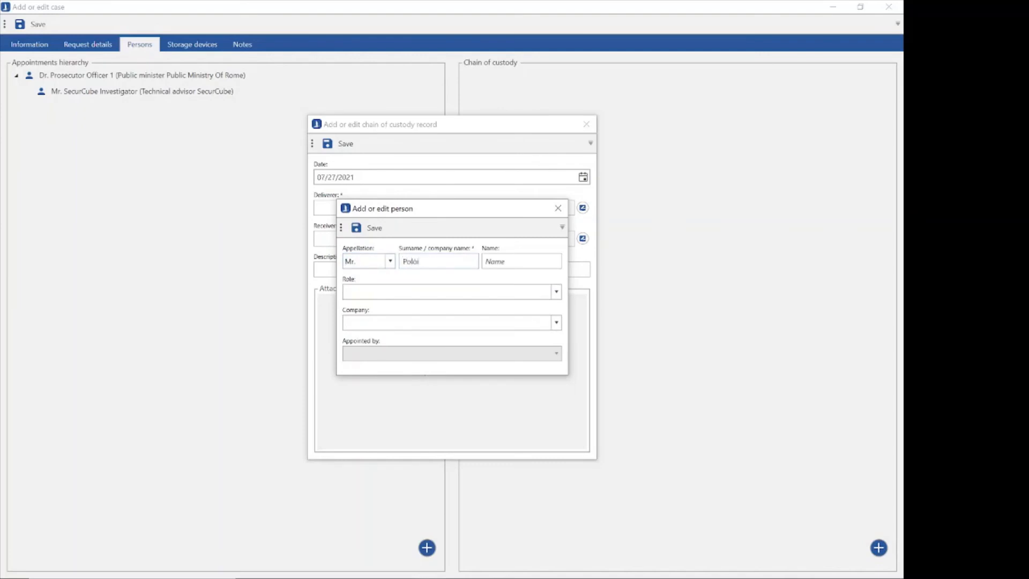
pyautogui.press('BackSpace')
pyautogui.press('BackSpace')
pyautogui.write('iceman')
pyautogui.press('Tab')
pyautogui.write('11')
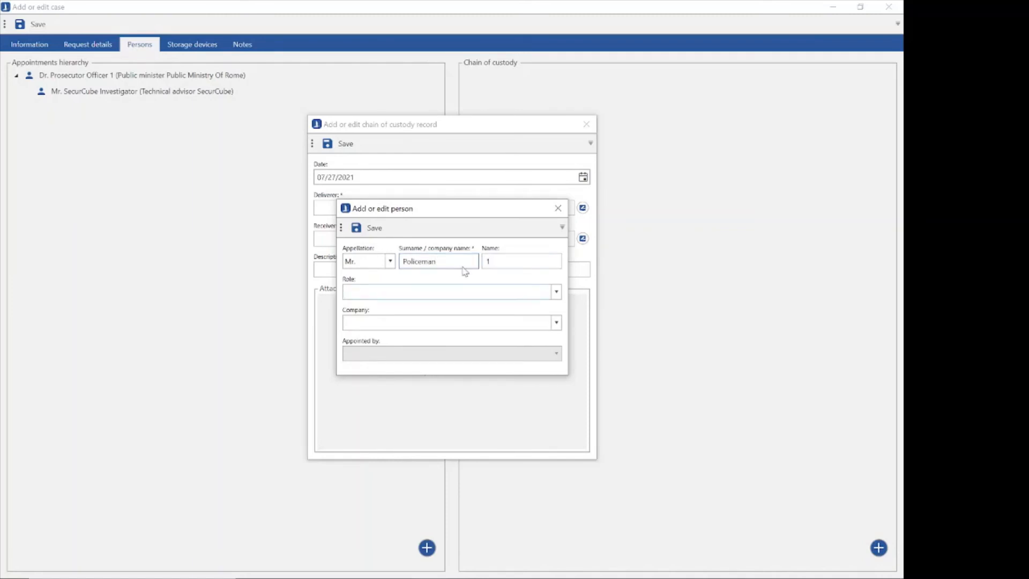
# Set the deliverer's role to Judicial Police and company to Police of Rome, and save the person.
pyautogui.click(556, 292)
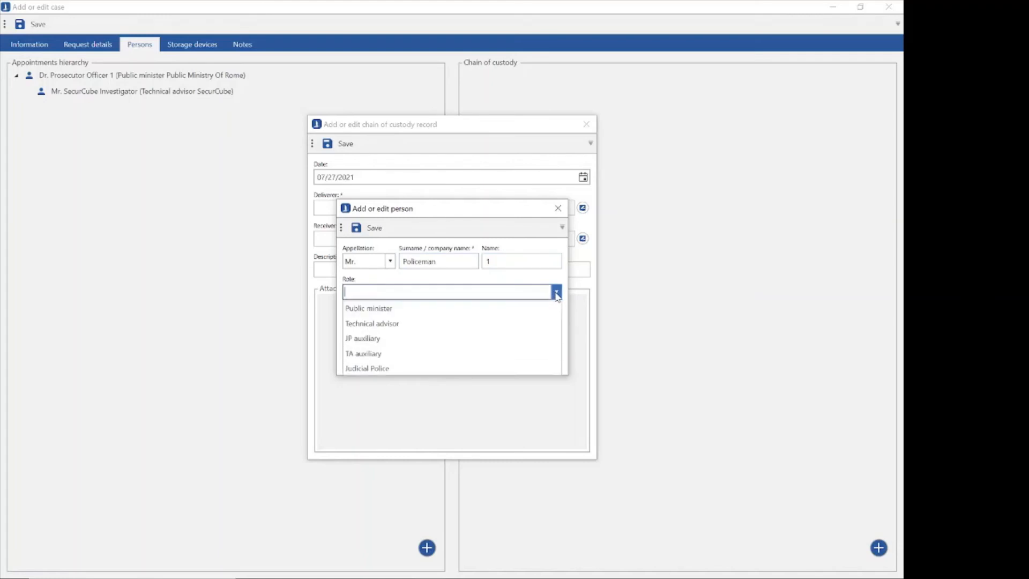
pyautogui.click(368, 368)
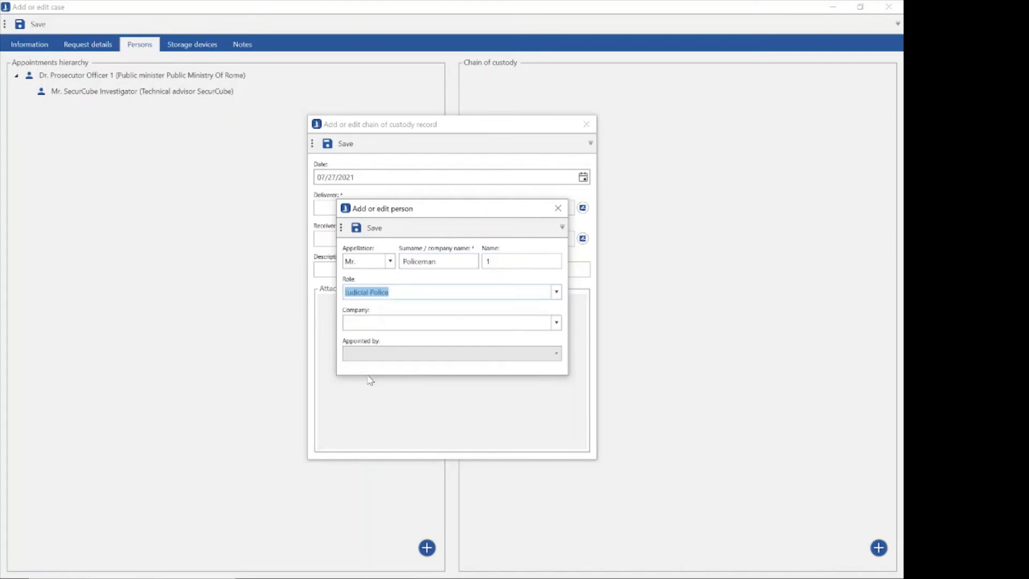
pyautogui.click(369, 323)
pyautogui.write('Police ')
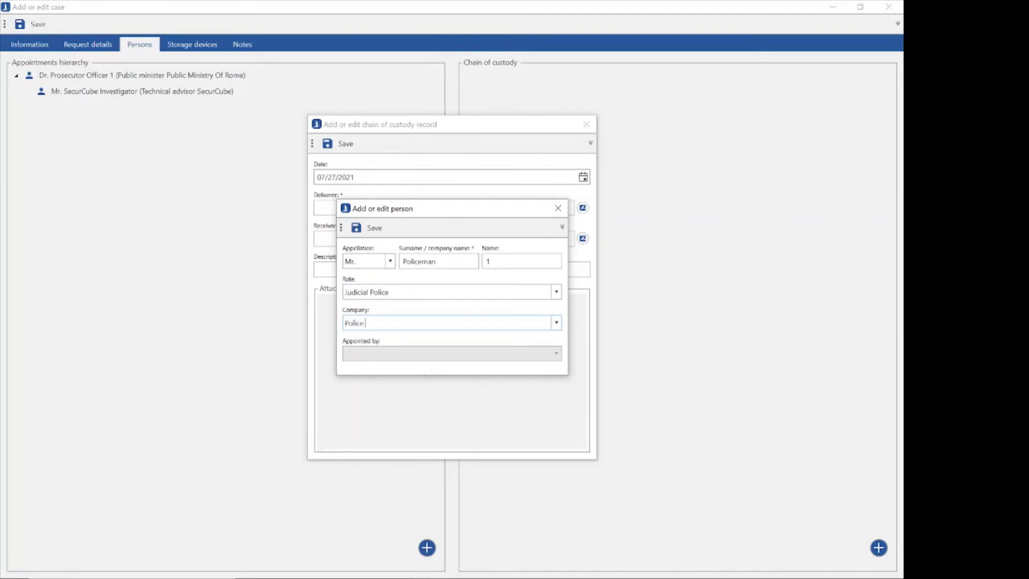
pyautogui.write('of Rome')
pyautogui.click(368, 231)
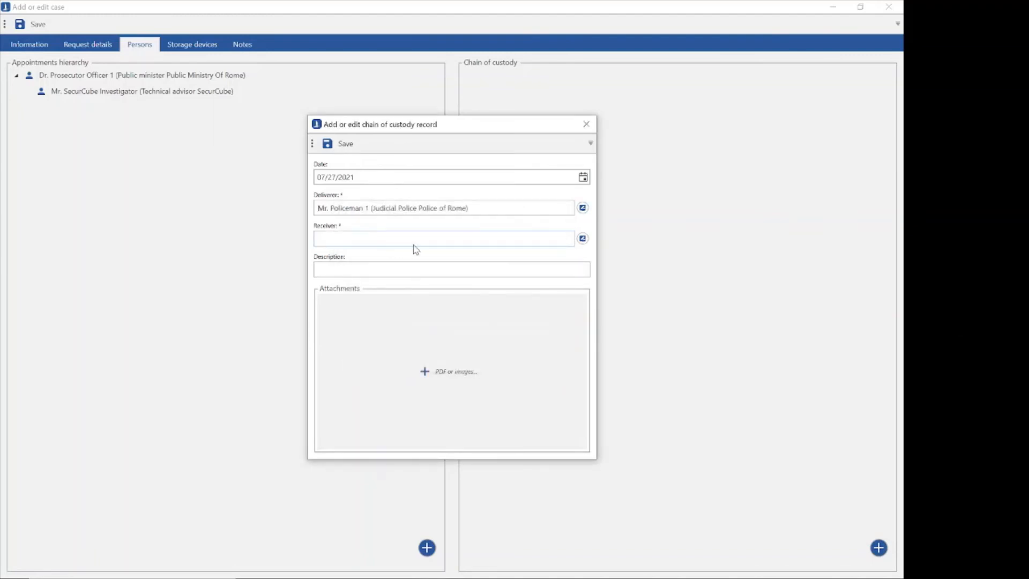
# Begin the custody record's receiver with appellation Mr., surname SecurCube and name Investigator.
pyautogui.click(583, 238)
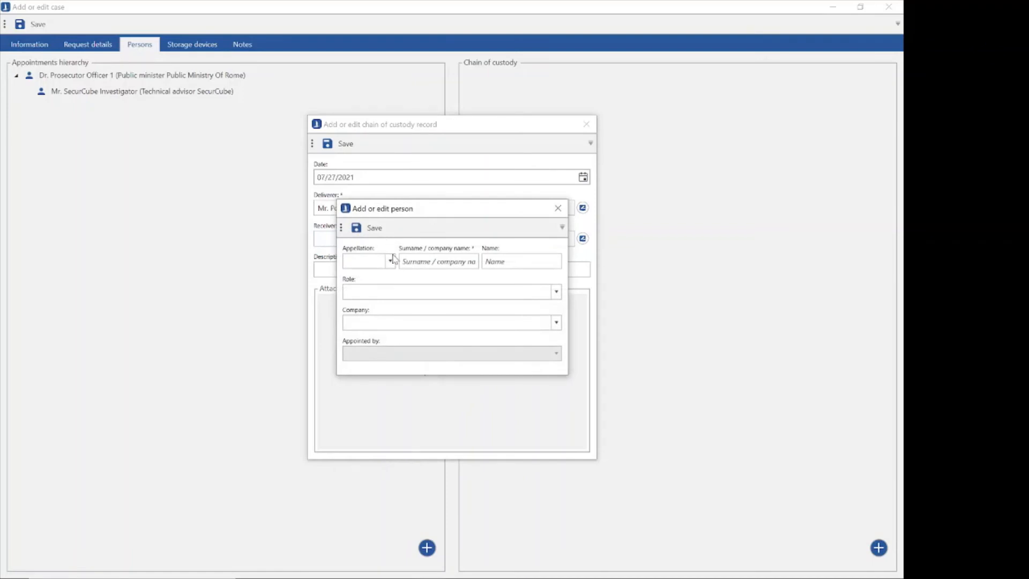
pyautogui.click(390, 261)
pyautogui.click(387, 293)
pyautogui.press('Tab')
pyautogui.write('SecurCube')
pyautogui.press('Tab')
pyautogui.write('Investigato')
pyautogui.click(538, 260)
pyautogui.write('r')
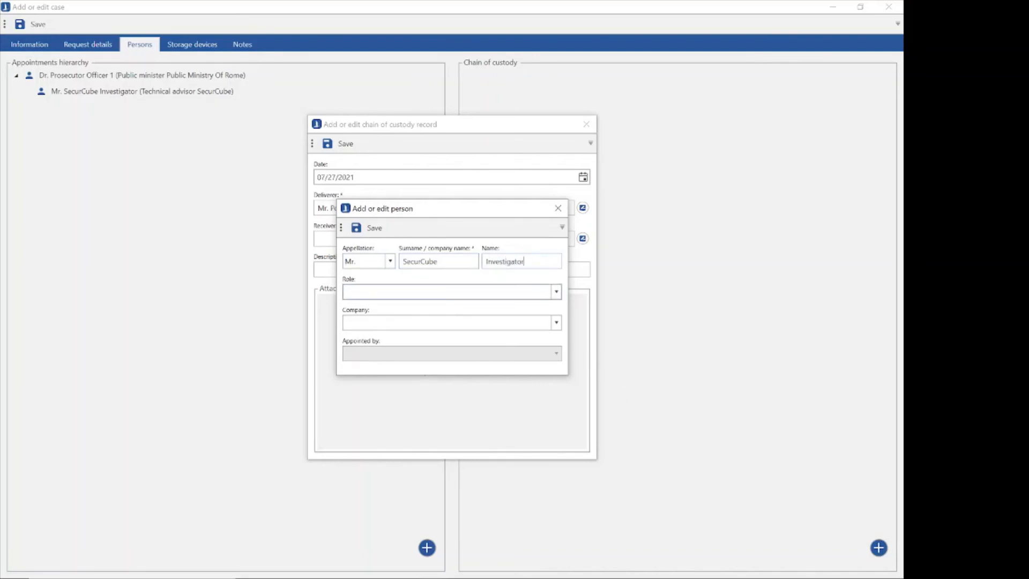
# Set the receiver's role to Technical advisor and company to SecurCube, and save the person.
pyautogui.click(558, 294)
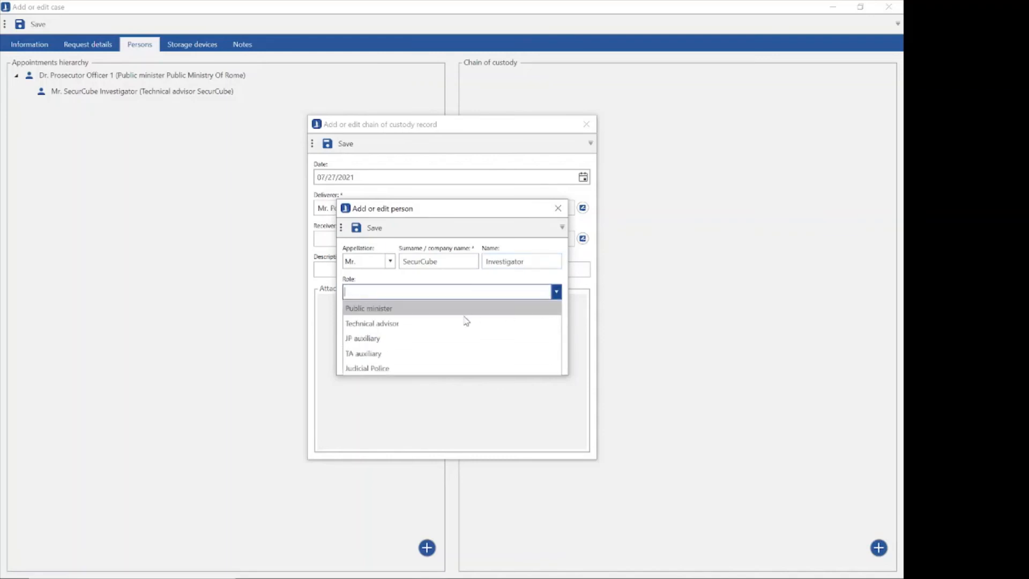
pyautogui.click(439, 326)
pyautogui.press('Tab')
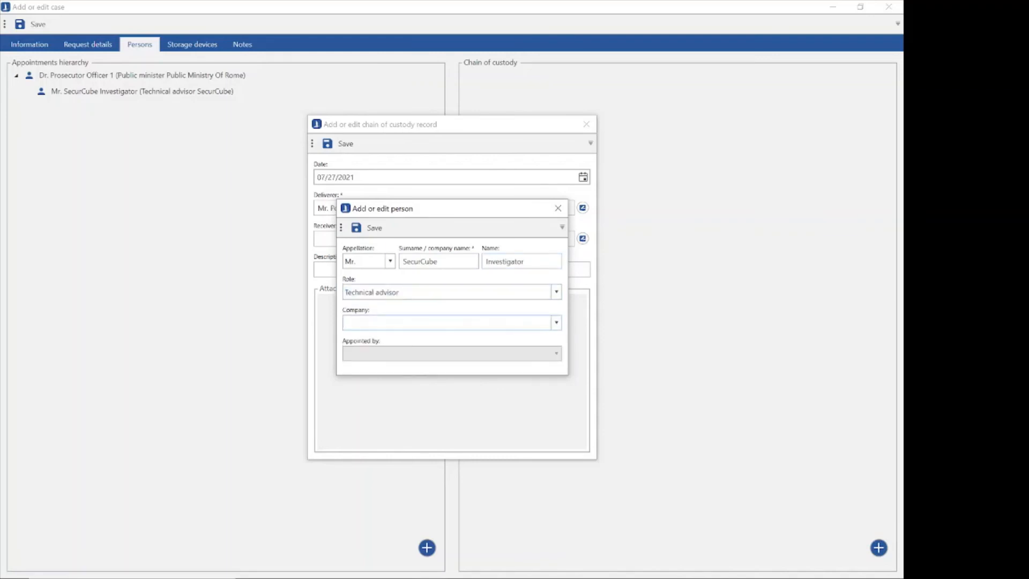
pyautogui.write('SecurCube Examiner')
pyautogui.click(399, 322)
pyautogui.hotkey('shift', 'End')
pyautogui.press('Delete')
pyautogui.press('BackSpace')
pyautogui.click(373, 228)
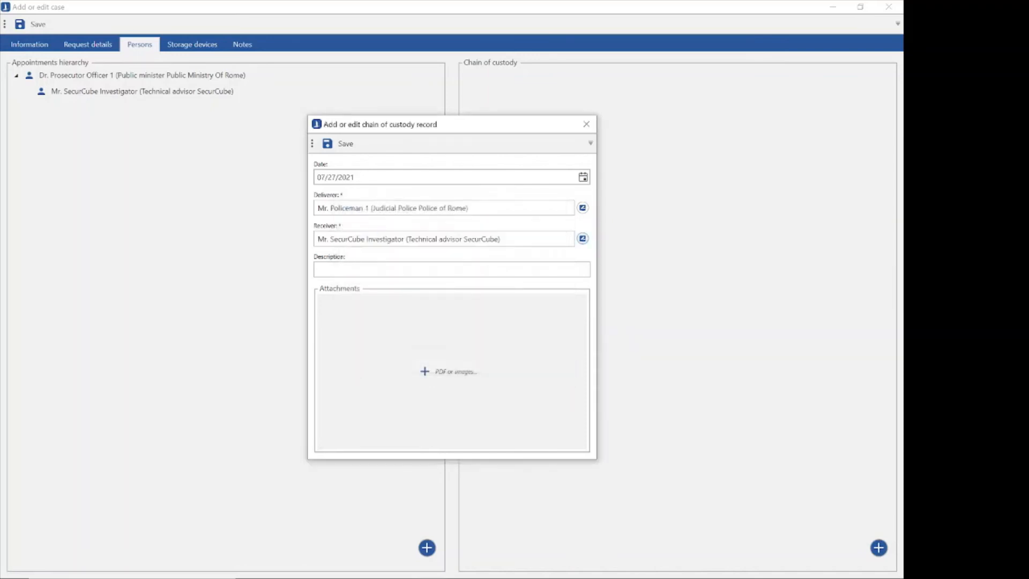
# Describe the custody record as "Provided 3 smarthpones" and save it.
pyautogui.click(339, 268)
pyautogui.write('Provided 3 smarthponer')
pyautogui.press('BackSpace')
pyautogui.press('BackSpace')
pyautogui.write('s')
pyautogui.click(344, 150)
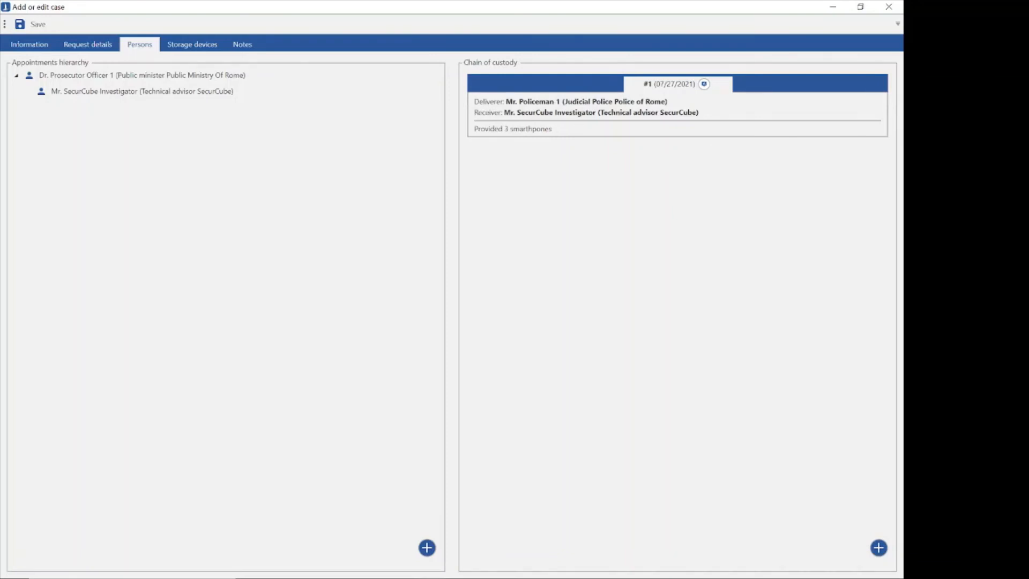
pyautogui.click(879, 547)
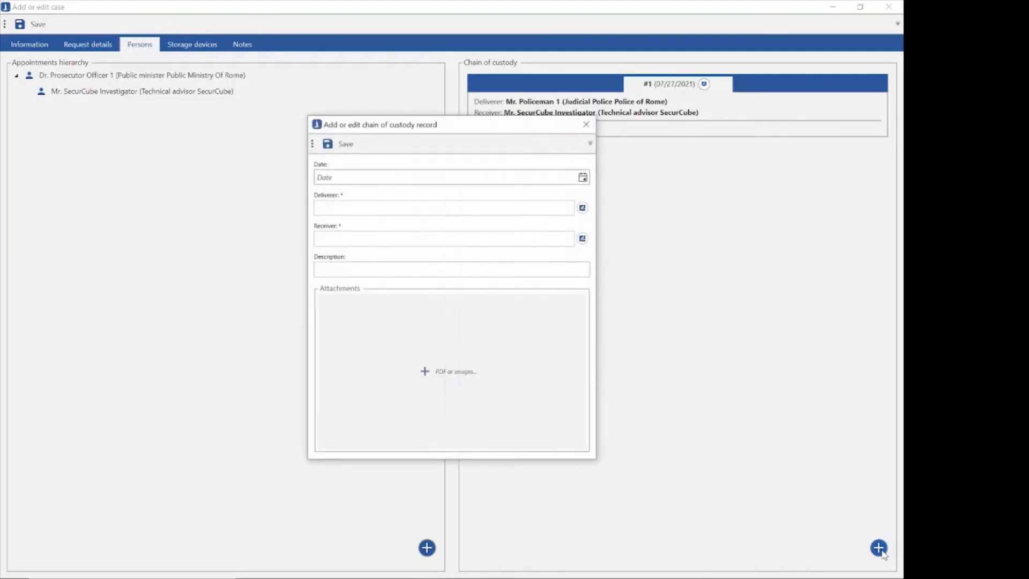
pyautogui.click(583, 178)
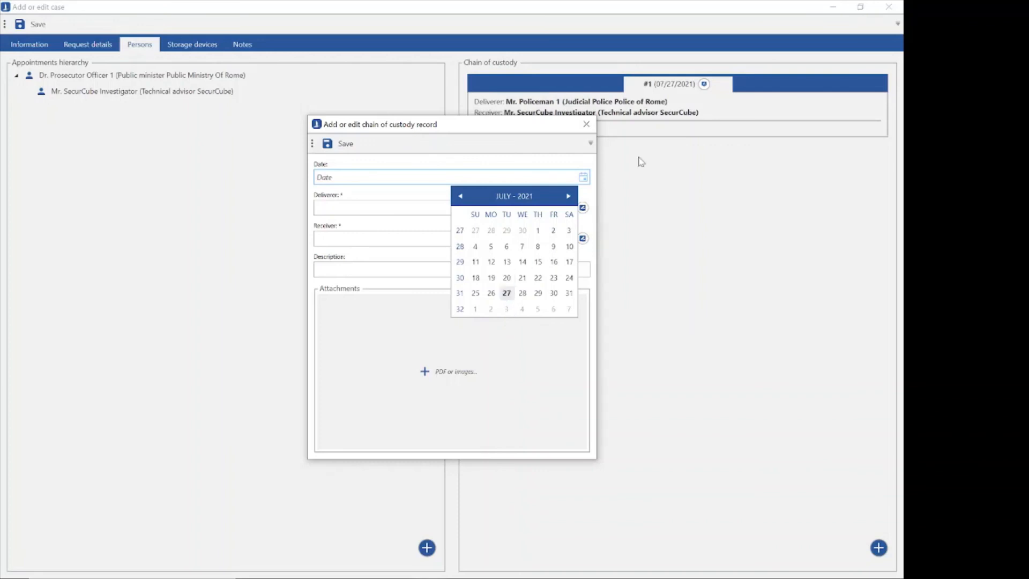
pyautogui.click(586, 124)
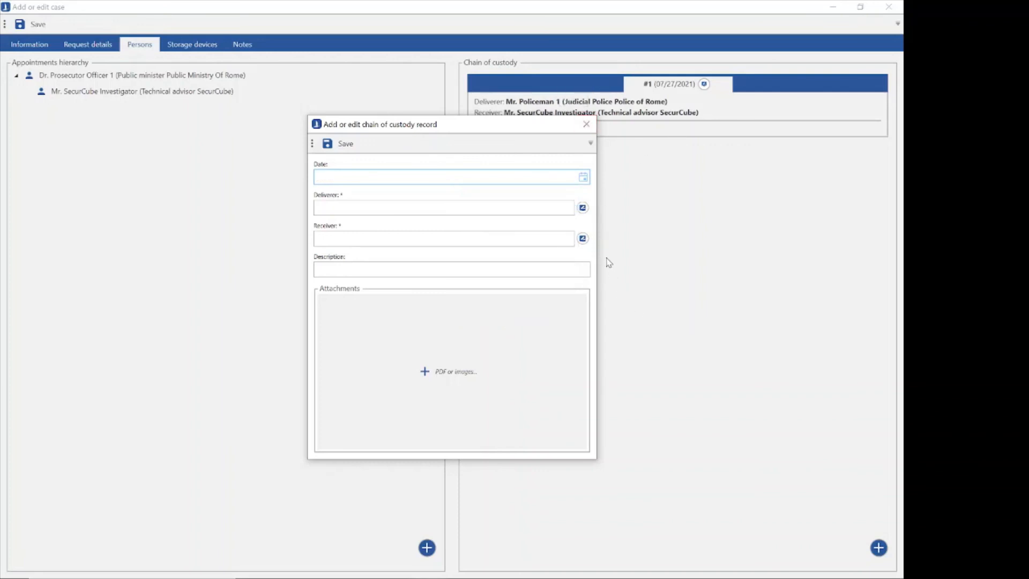
pyautogui.click(587, 124)
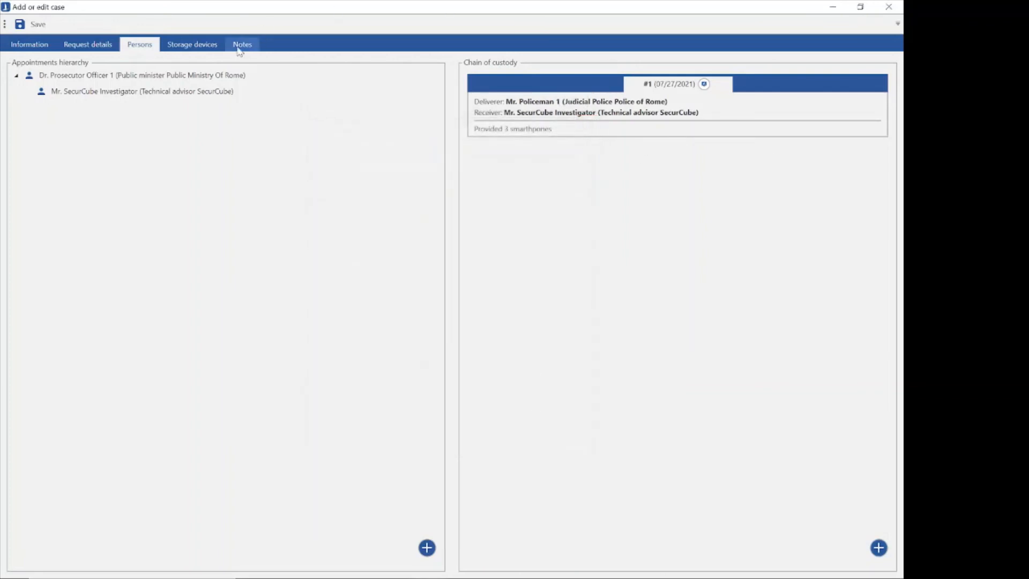
# Add a Hard disk storage device to the case with 2 copies of the same device.
pyautogui.click(188, 45)
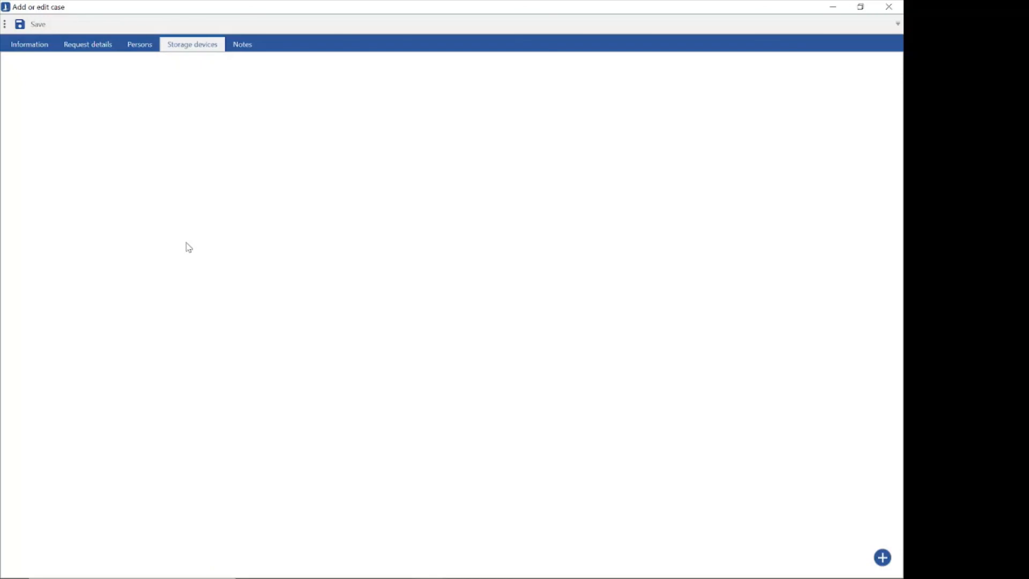
pyautogui.click(883, 557)
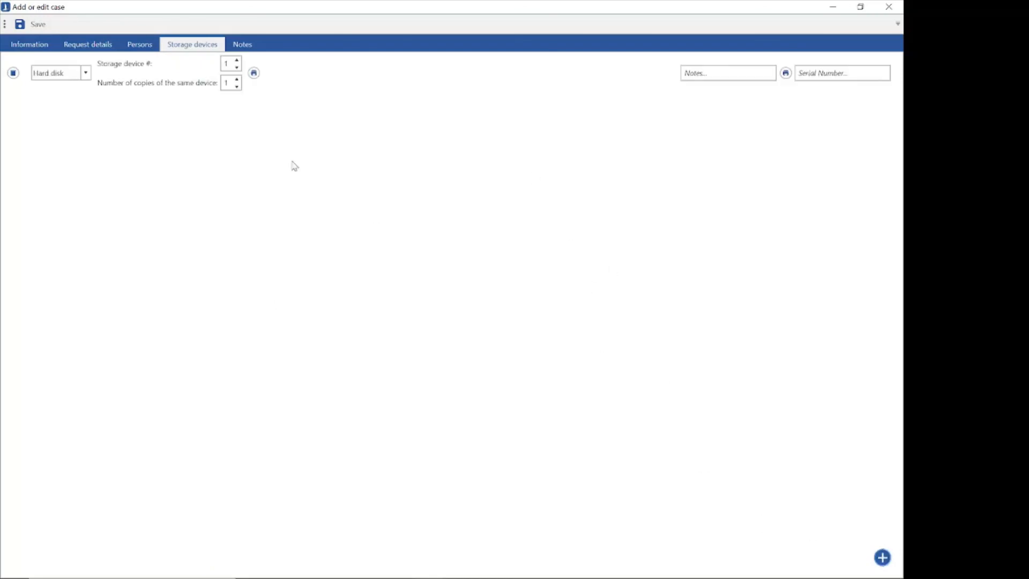
pyautogui.click(86, 73)
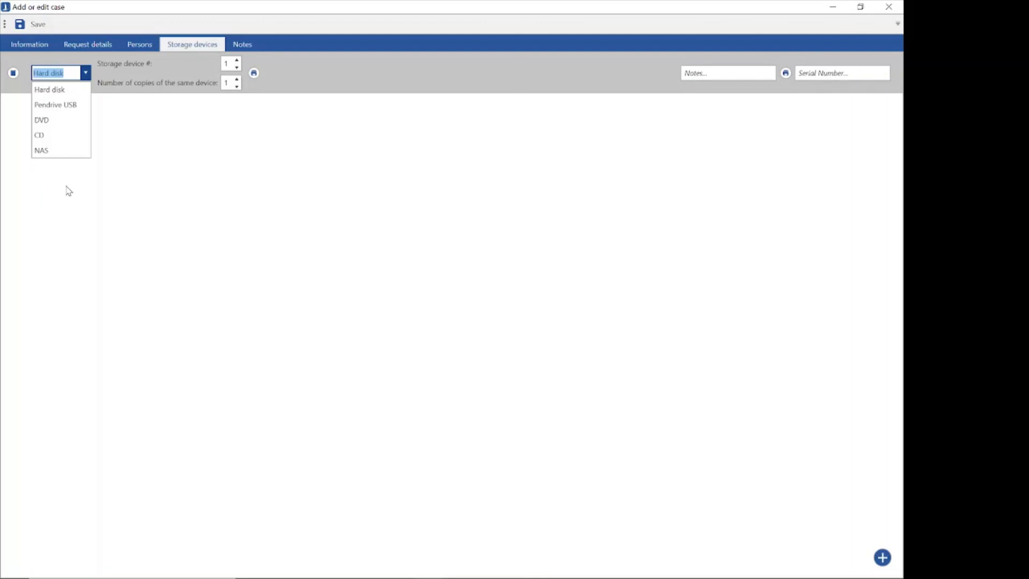
pyautogui.click(169, 159)
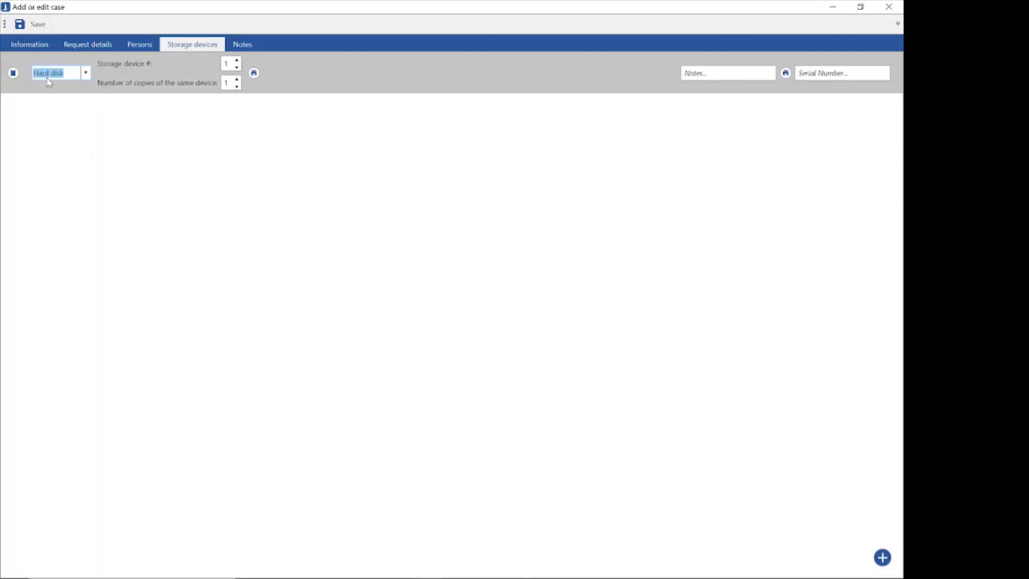
pyautogui.click(241, 81)
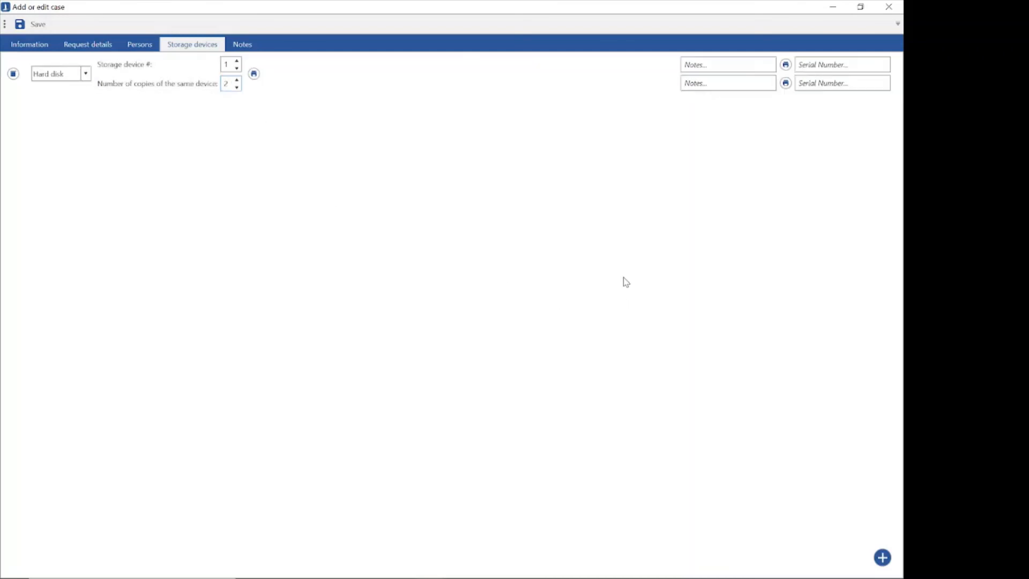
# Label the hard disk's first copy "Safe copy" and its second copy "working copy" in their notes.
pyautogui.click(718, 65)
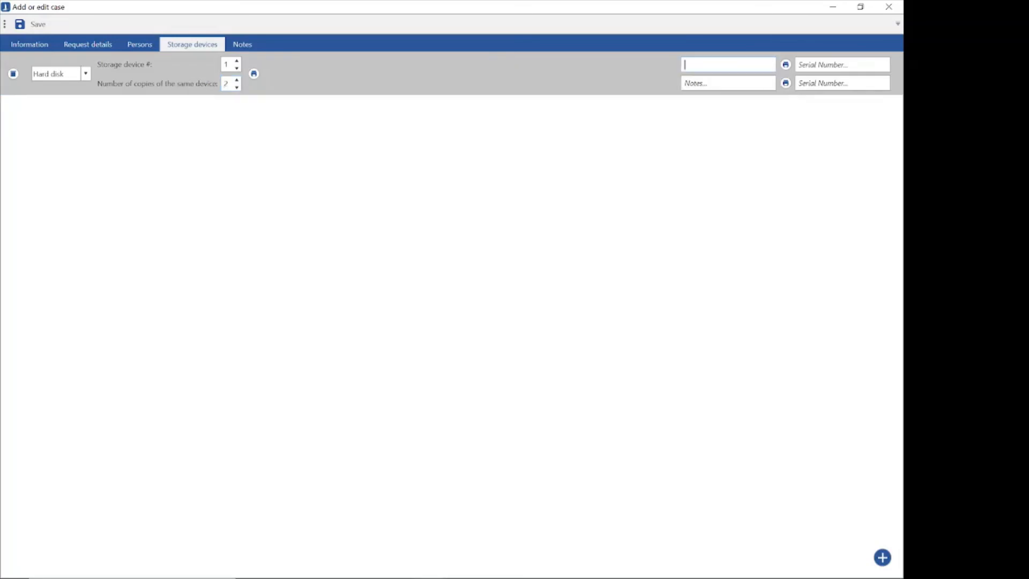
pyautogui.write('Safe copy')
pyautogui.click(728, 84)
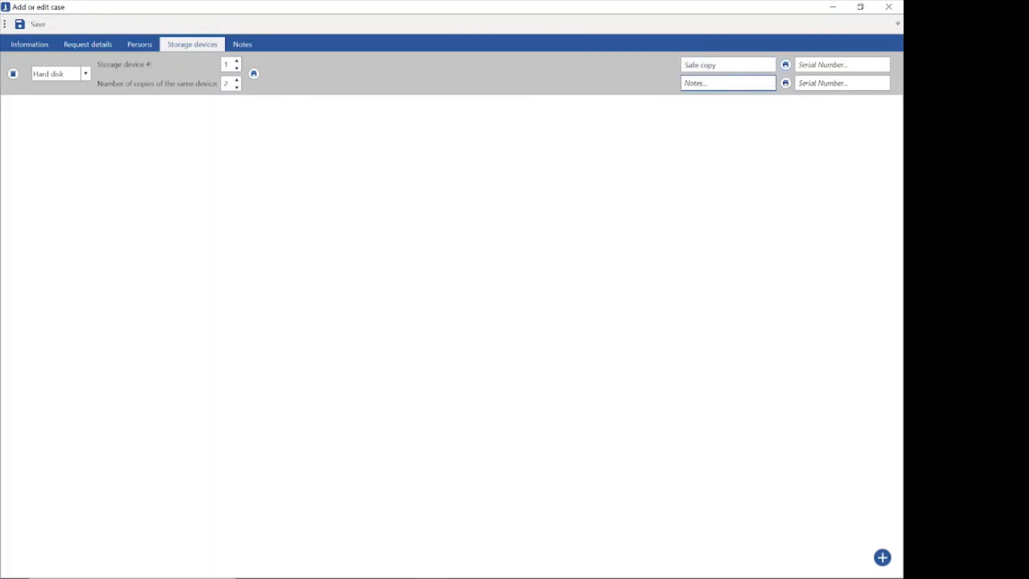
pyautogui.write('working co')
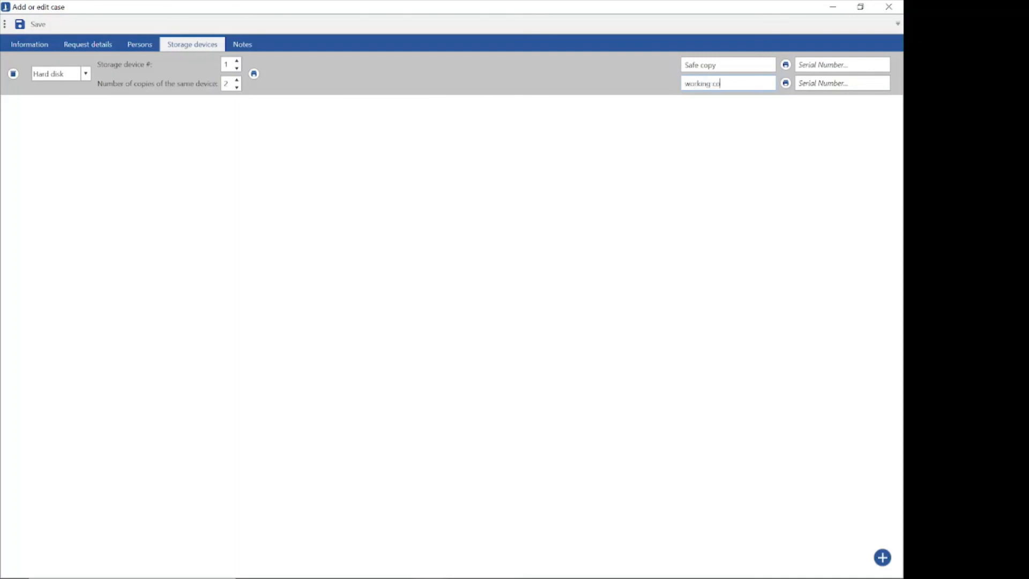
pyautogui.write('py')
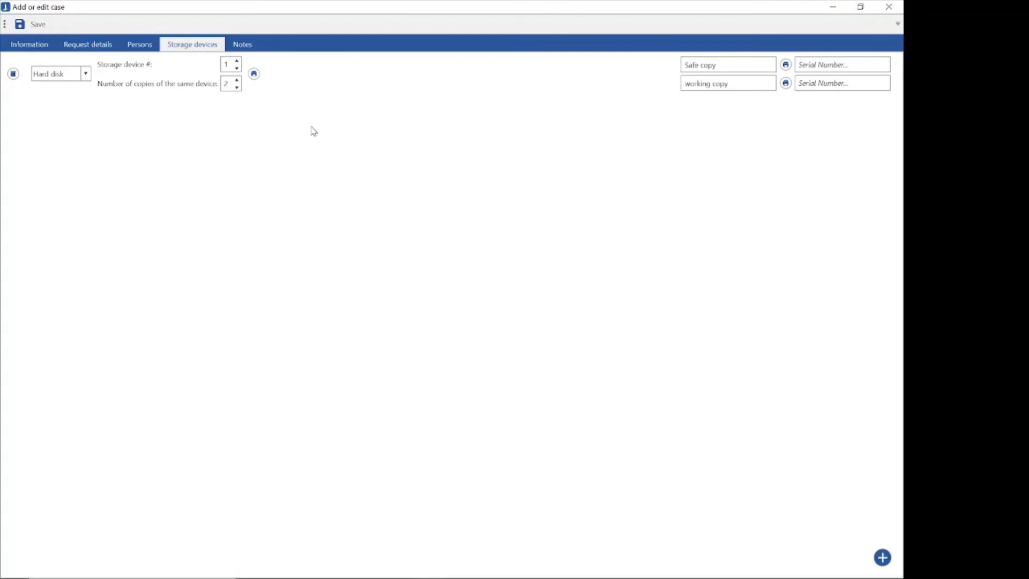
# Open the case's notes.
pyautogui.click(253, 52)
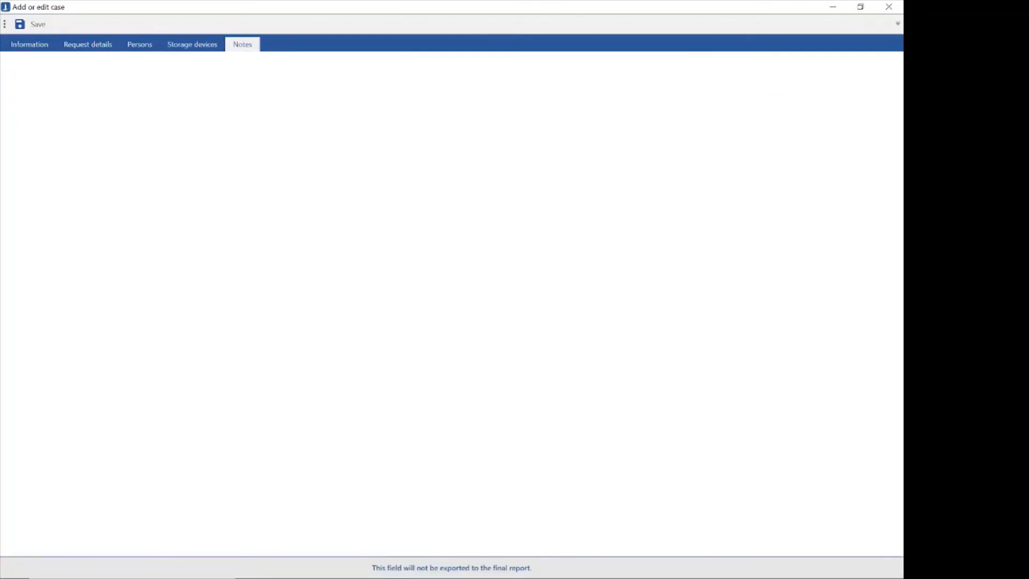